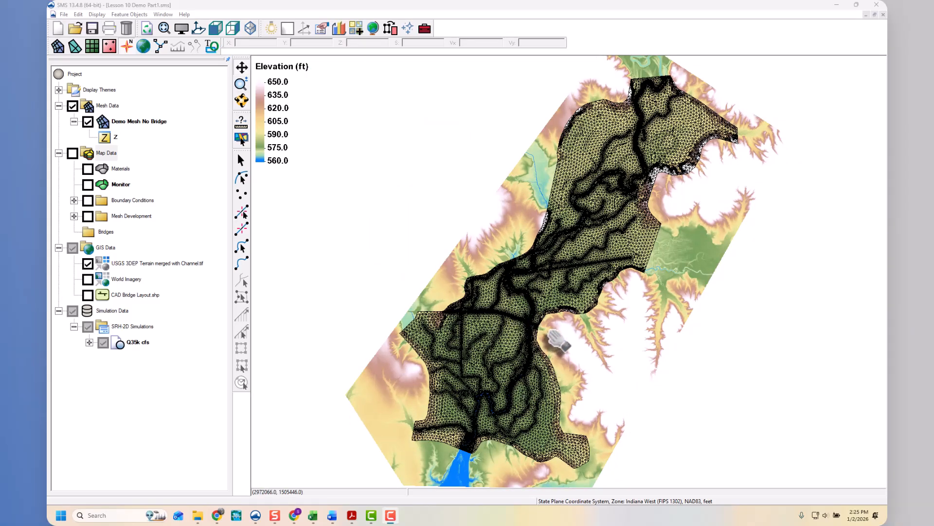
- Hide the mesh elements through the 2D Mesh display options around the bridge crossing
scroll(560, 340, "up", 3)
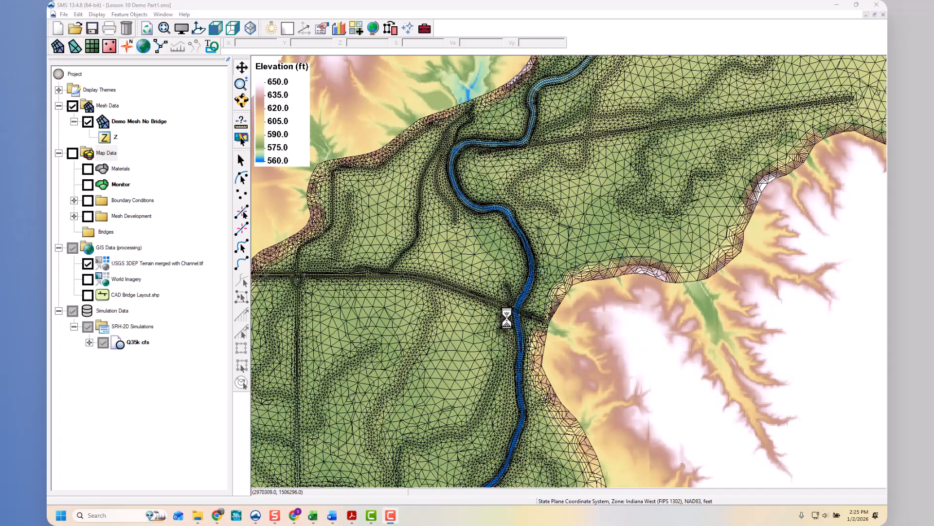
scroll(507, 318, "up", 2)
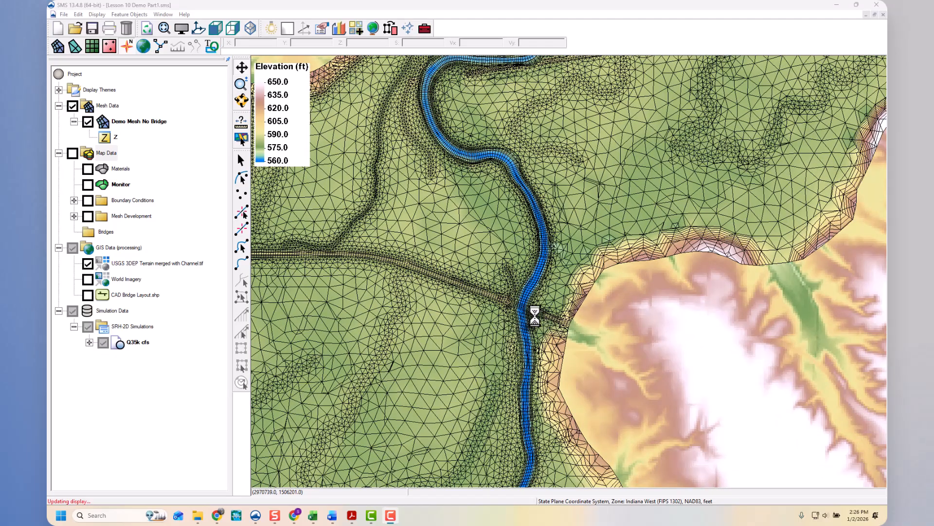
scroll(534, 317, "up", 3)
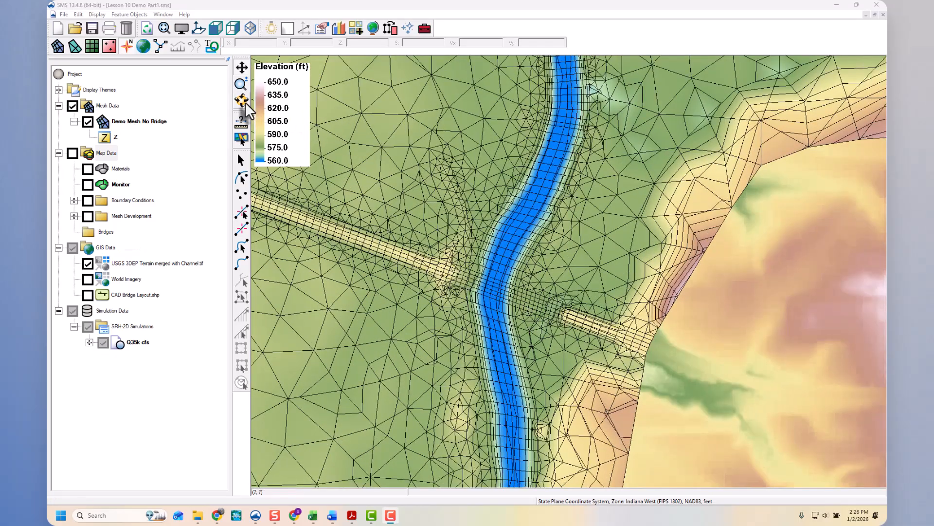
left_click(241, 100)
left_click_drag(521, 410, 513, 148)
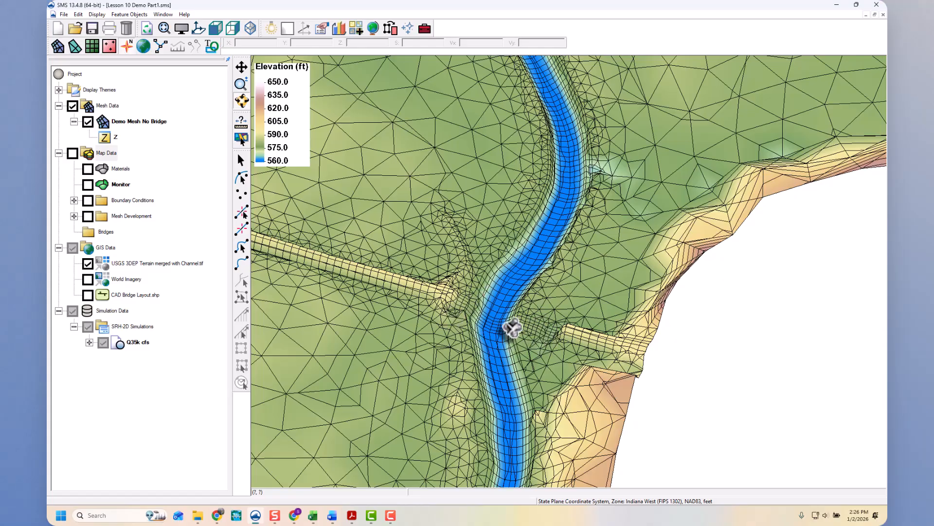
scroll(512, 328, "up", 3)
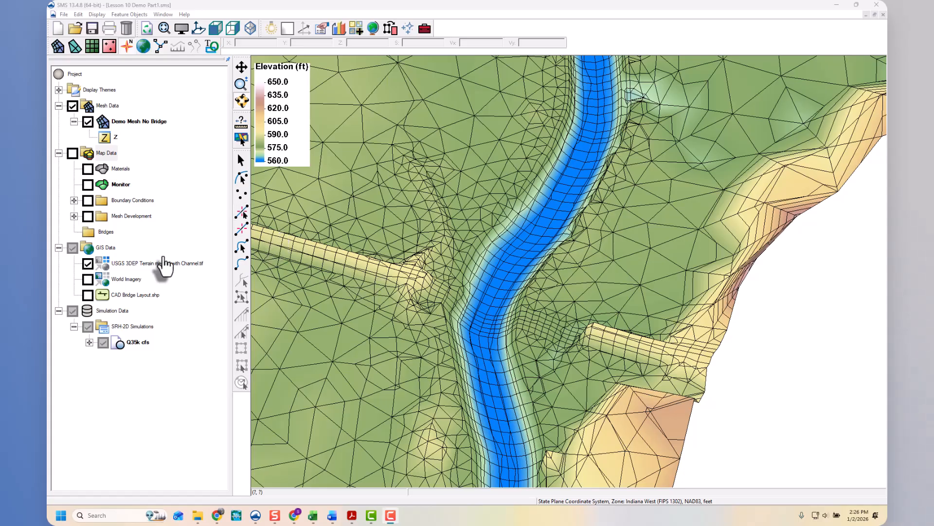
left_click(197, 29)
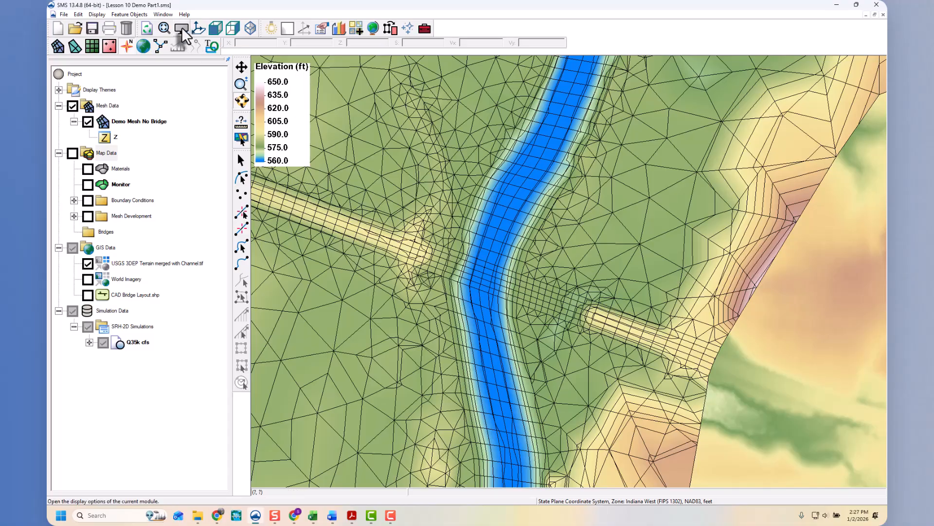
left_click(181, 28)
left_click(412, 83)
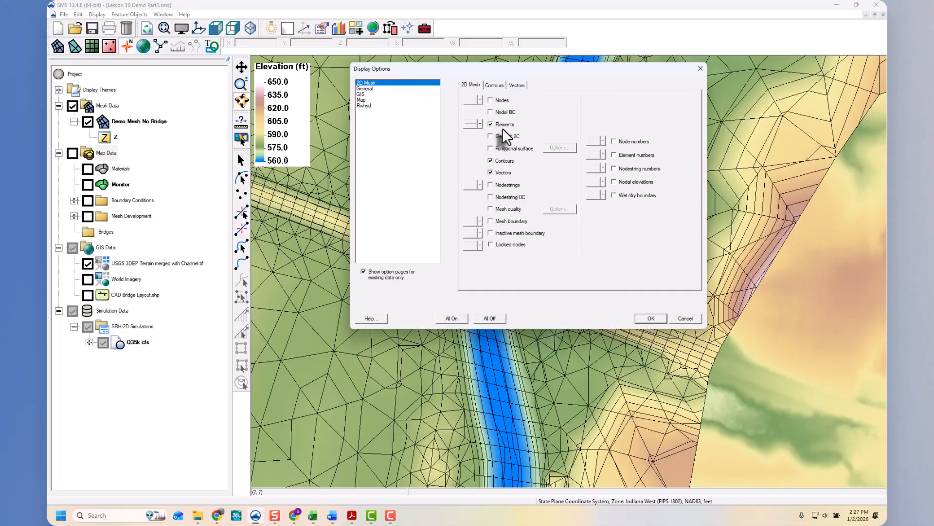
left_click(652, 319)
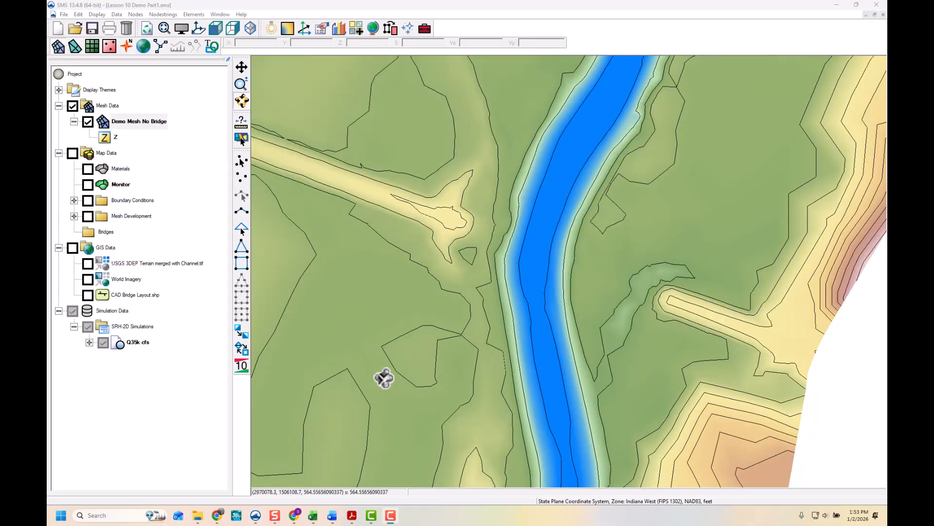
- Create a new 3D Structure coverage under Map Data named 3D Structure Main Bridge
right_click(104, 154)
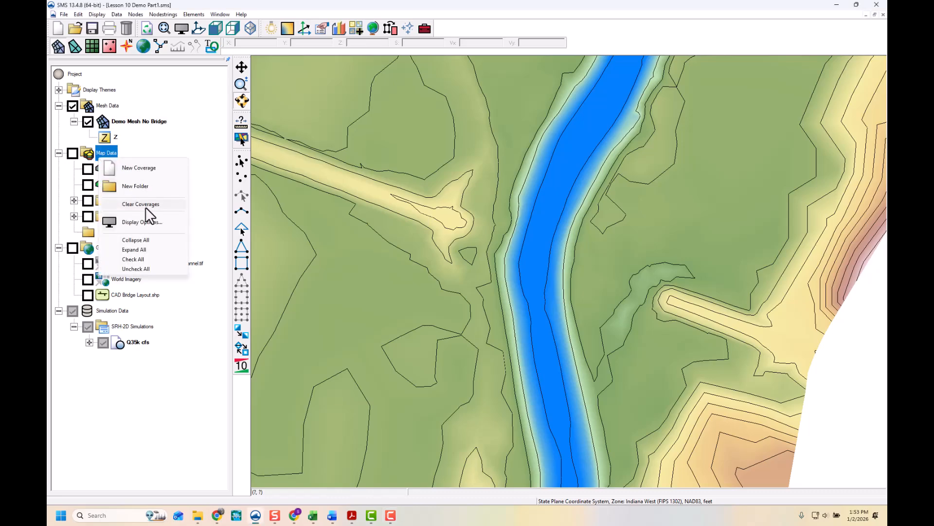
left_click(147, 171)
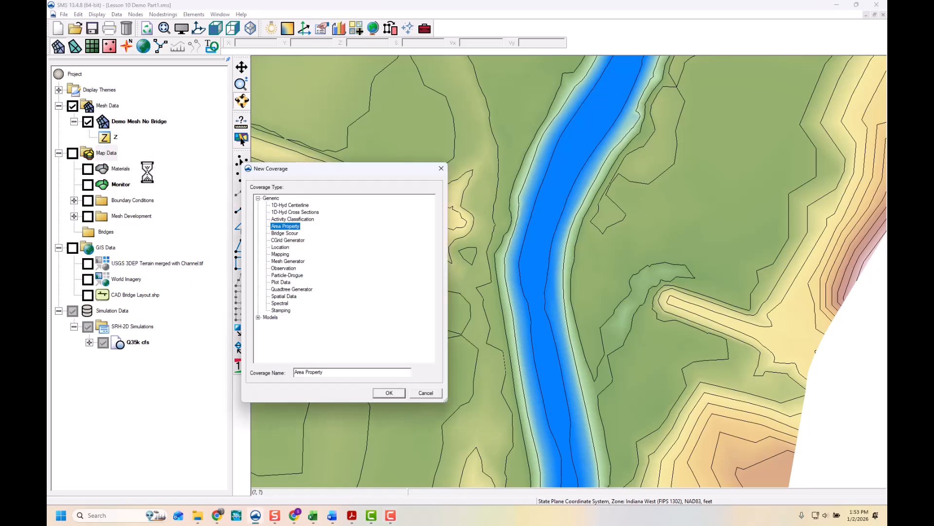
left_click(258, 317)
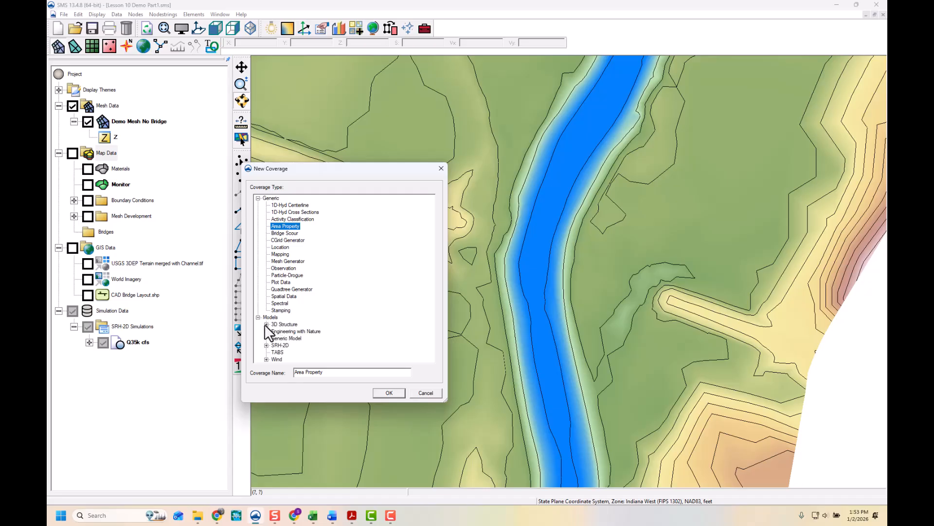
left_click(266, 324)
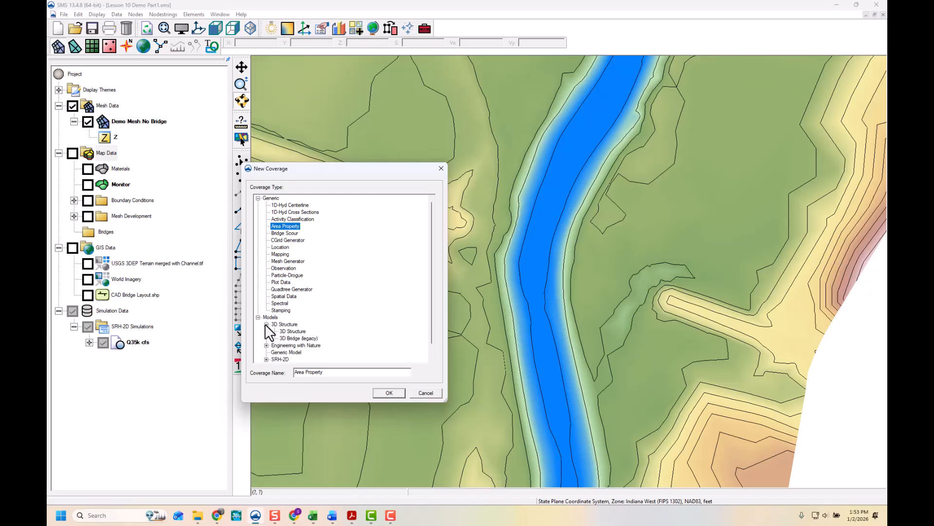
left_click(296, 331)
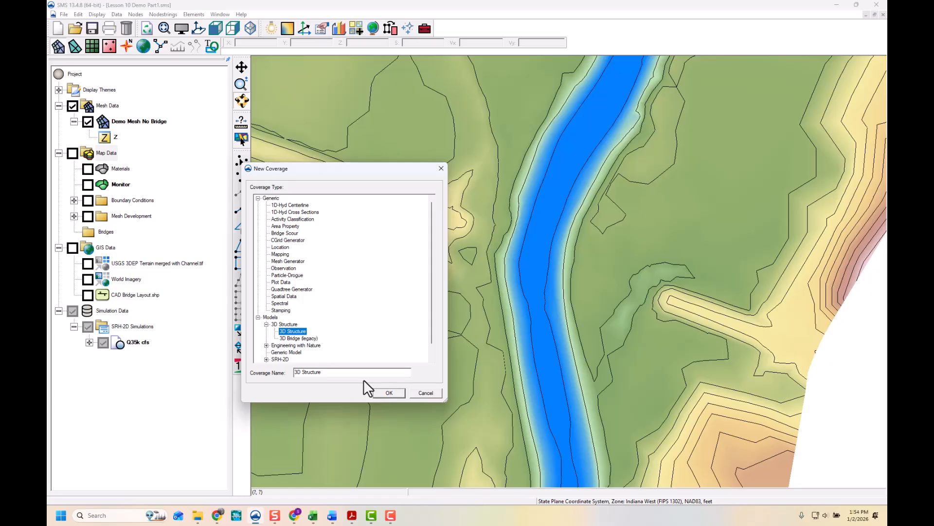
type("Main Bridge")
left_click(388, 392)
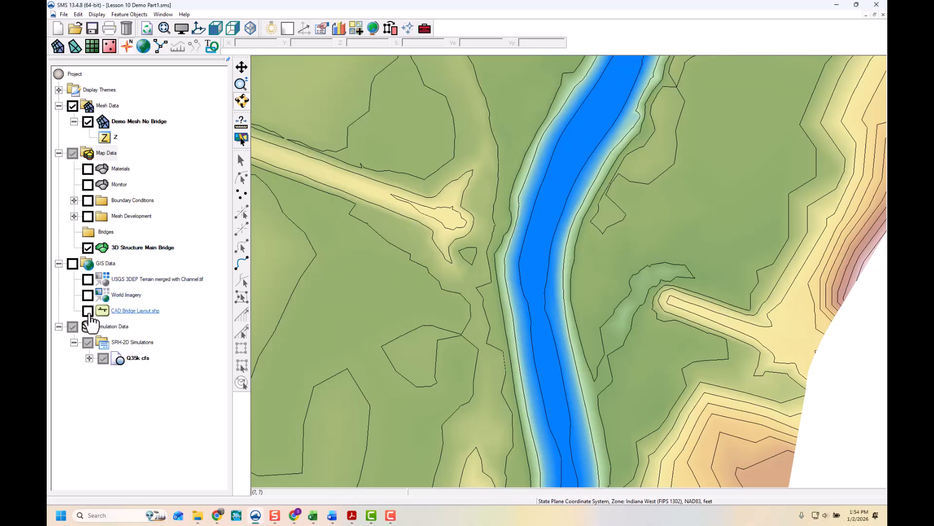
- Show the CAD bridge layout and draw an arc along the bridge centerline between both abutments
left_click(87, 311)
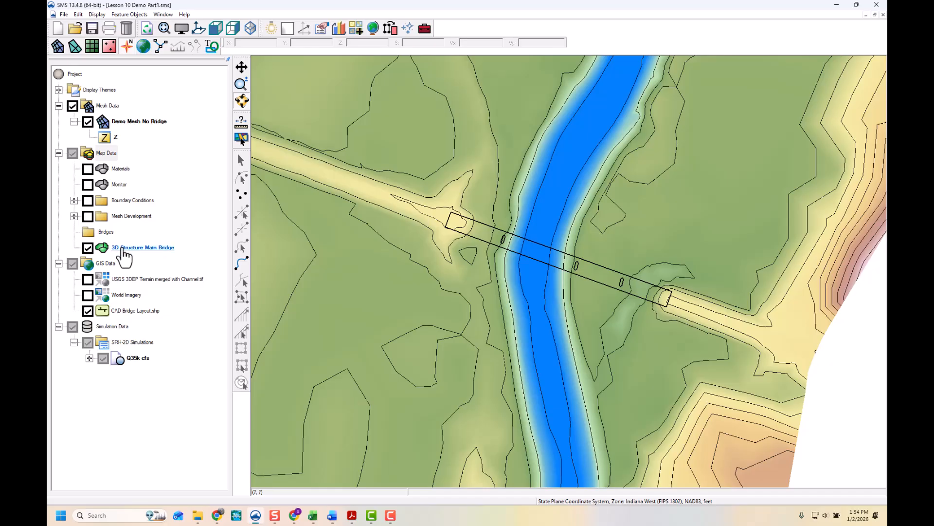
left_click(242, 272)
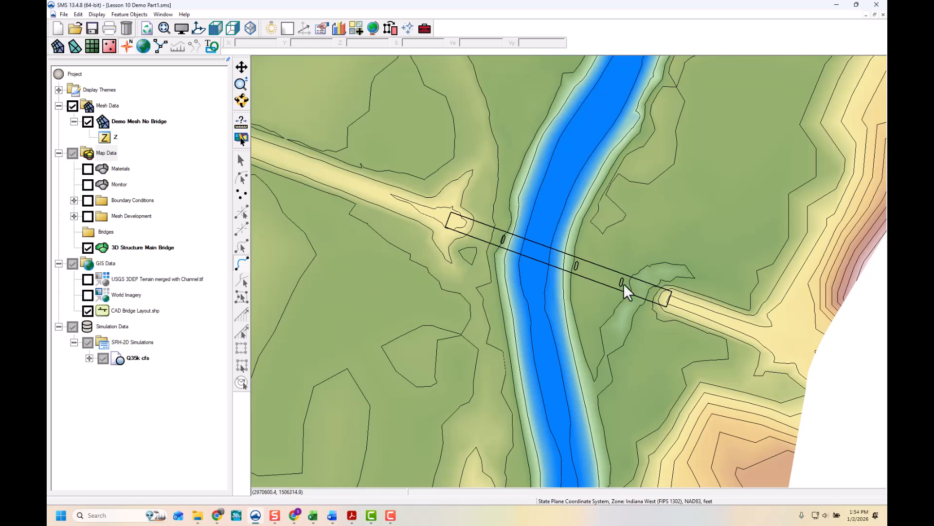
left_click(649, 295)
double_click(448, 218)
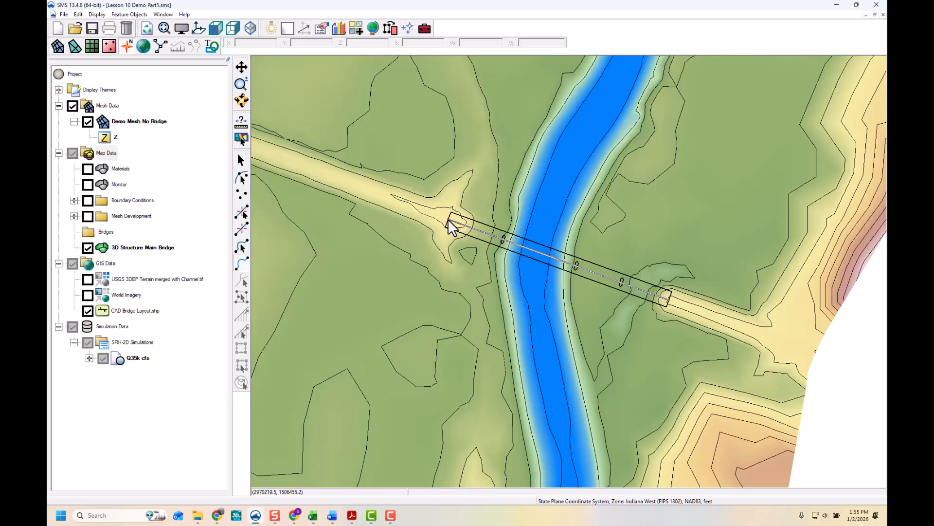
- Select the bridge centerline arc and redistribute its vertices into 24 segments
left_click(241, 248)
left_click(556, 262)
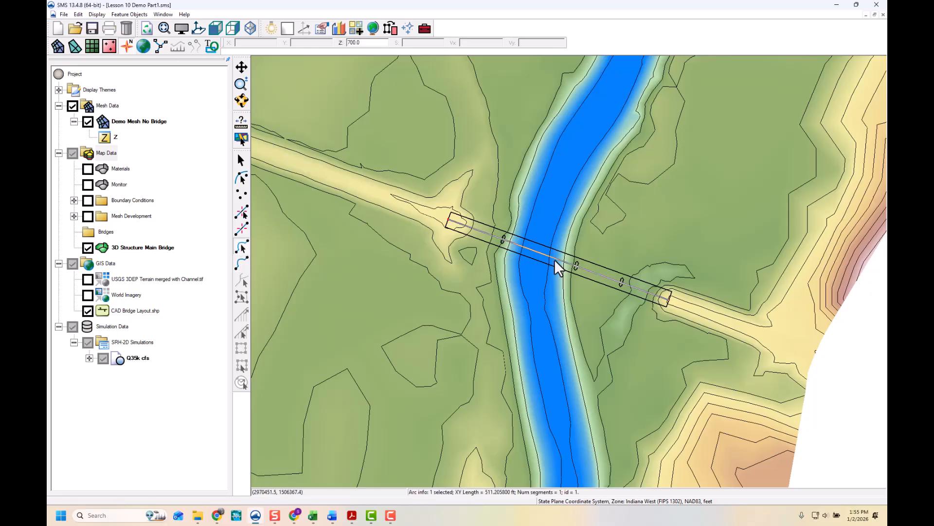
right_click(557, 267)
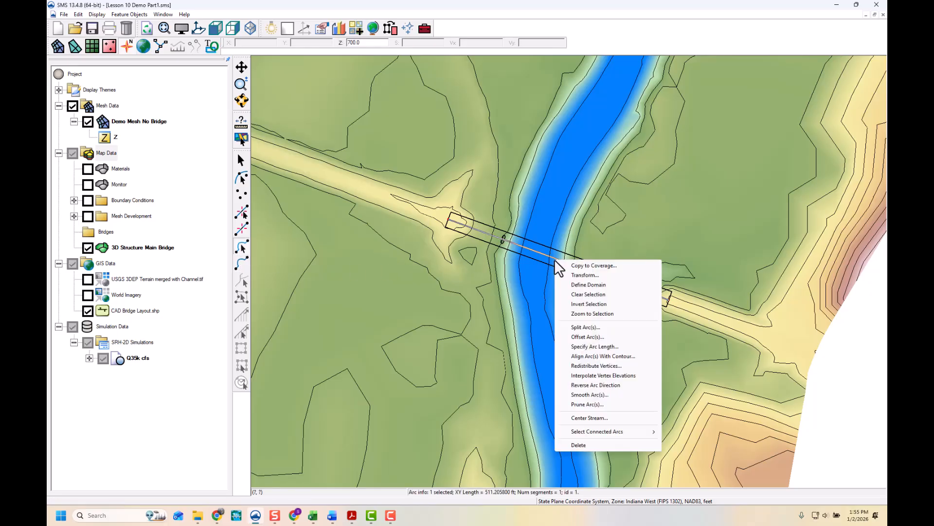
left_click(606, 367)
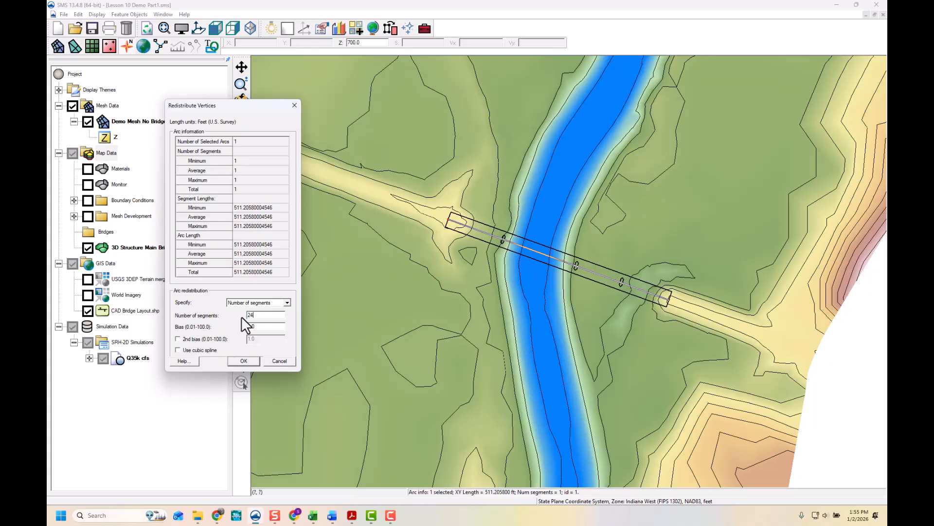
left_click(253, 361)
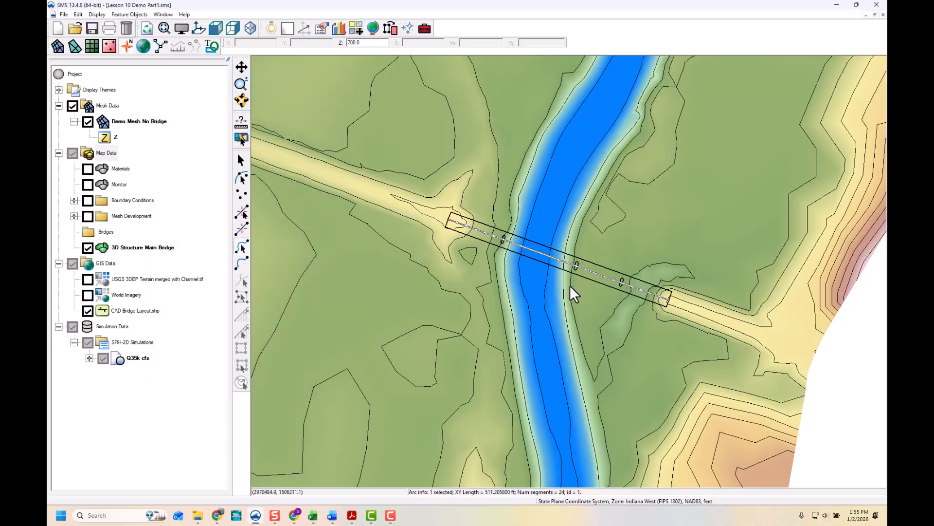
- Draw short arcs across each of the three bridge piers
left_click(560, 283)
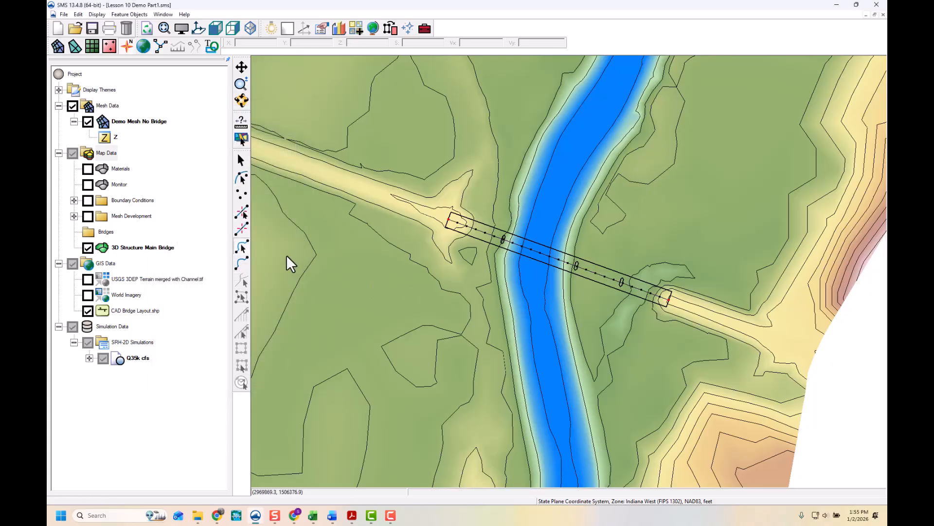
scroll(651, 271, "up", 1)
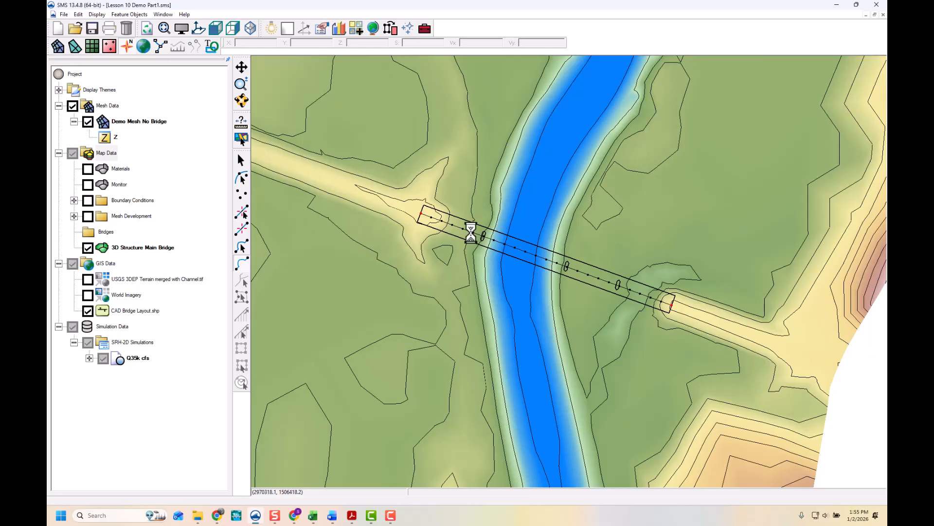
scroll(472, 232, "up", 3)
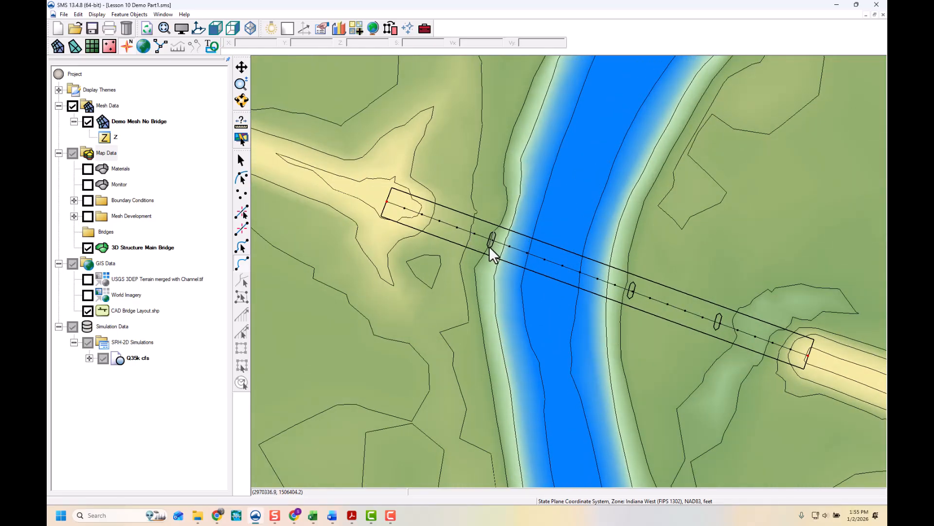
left_click(489, 246)
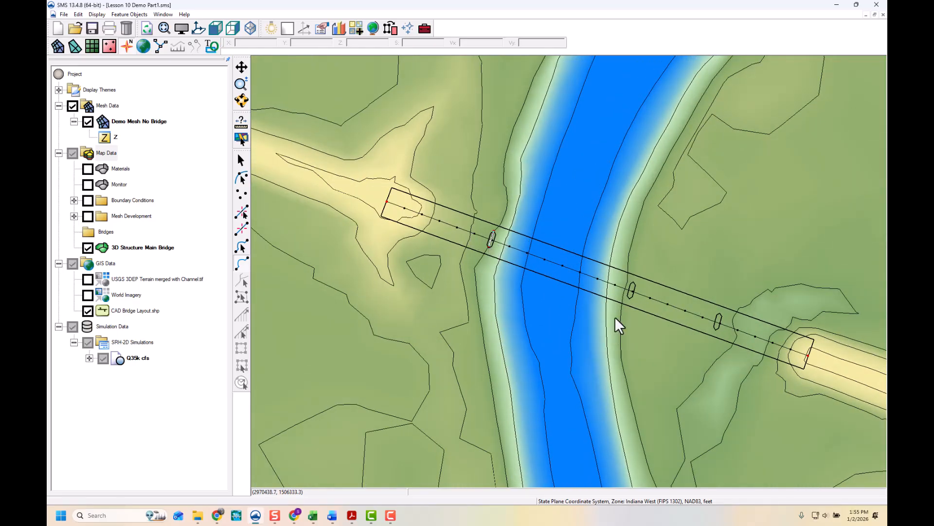
left_click(629, 296, "shift")
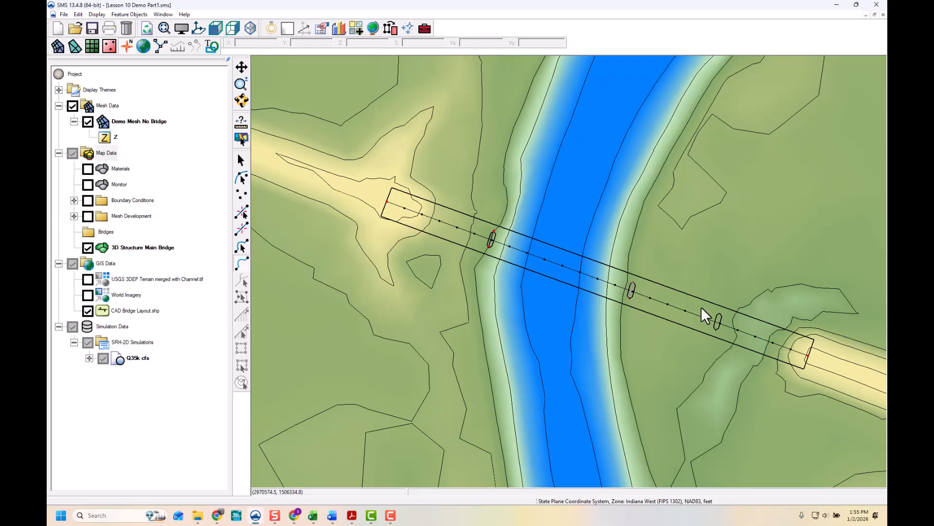
left_click(716, 329, "shift")
- Draw arcs across the two bridge abutment ends
left_click(439, 197)
double_click(440, 267)
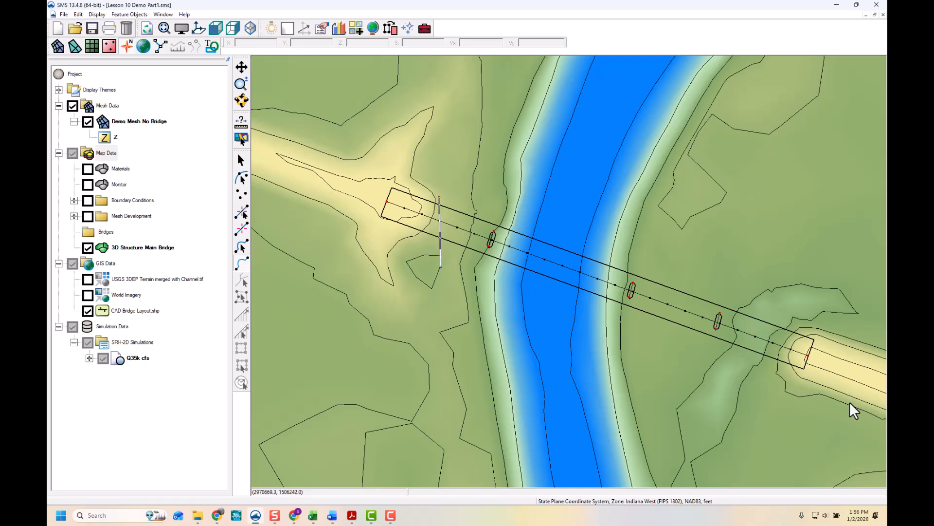
left_click(769, 302)
double_click(775, 385)
- Select the two abutment arcs and delete them
left_click(243, 247)
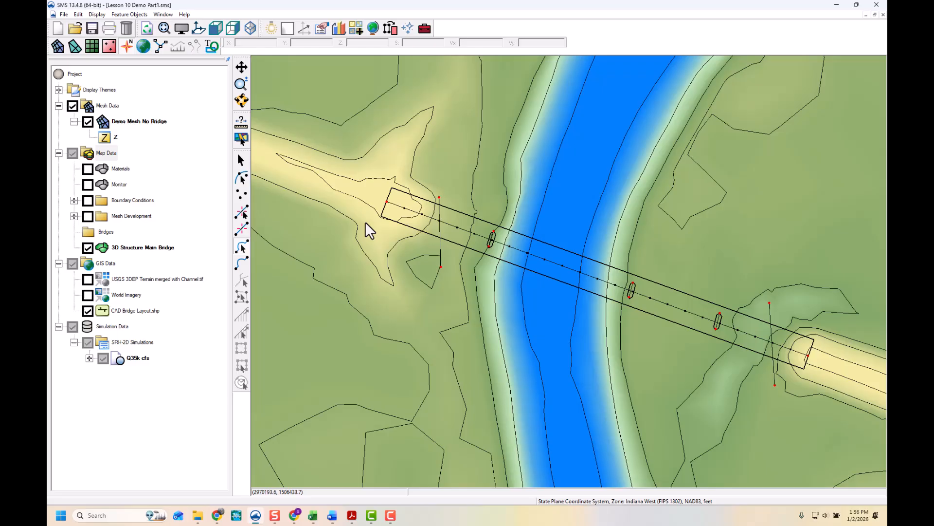
left_click(439, 250)
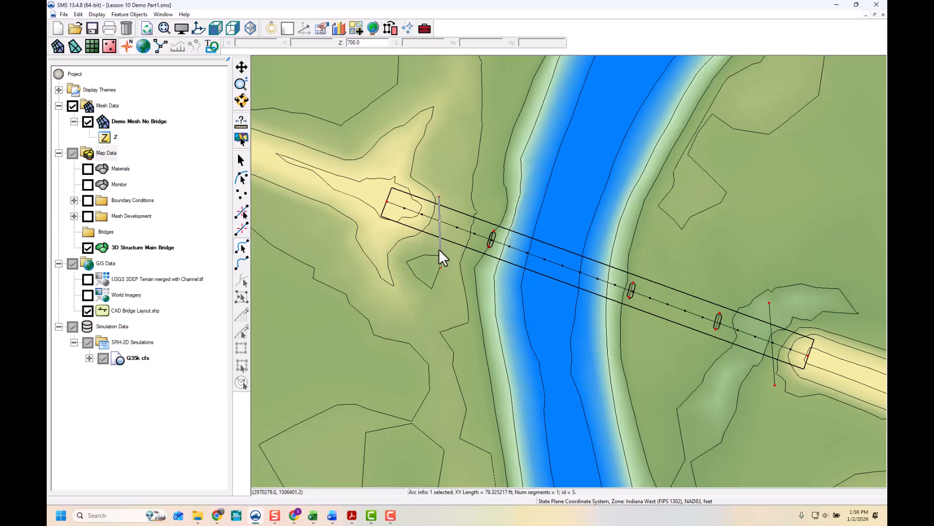
left_click(773, 367)
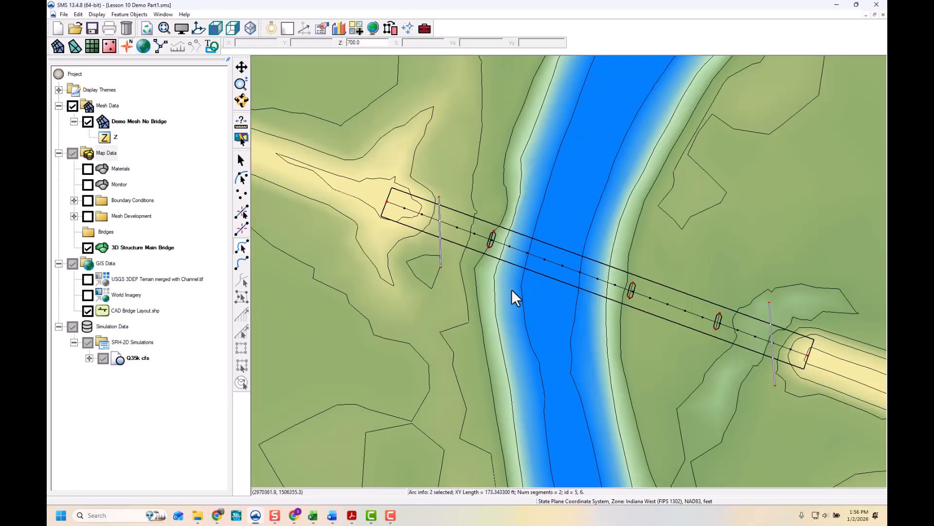
key("Delete")
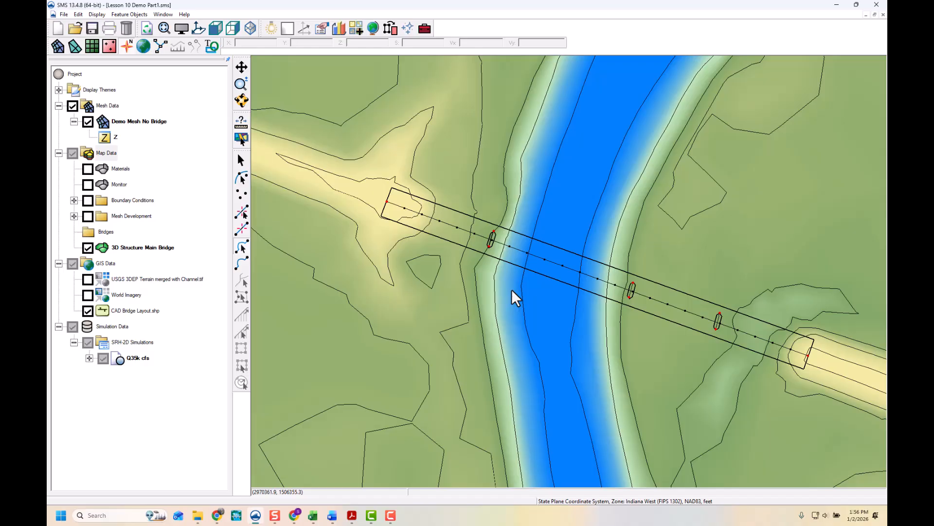
- Hide the CAD bridge layout and open the structure properties of the 3D Structure Main Bridge coverage, keeping type Bridge
left_click(88, 311)
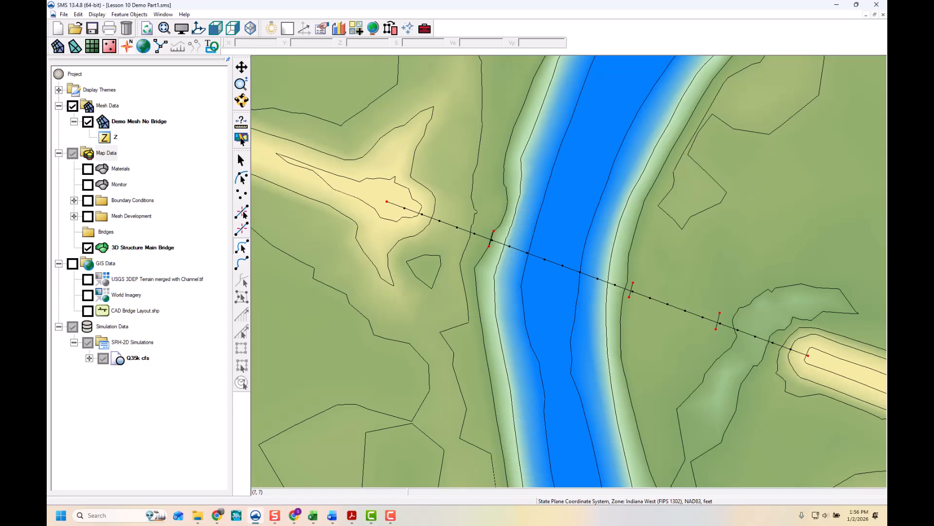
right_click(164, 247)
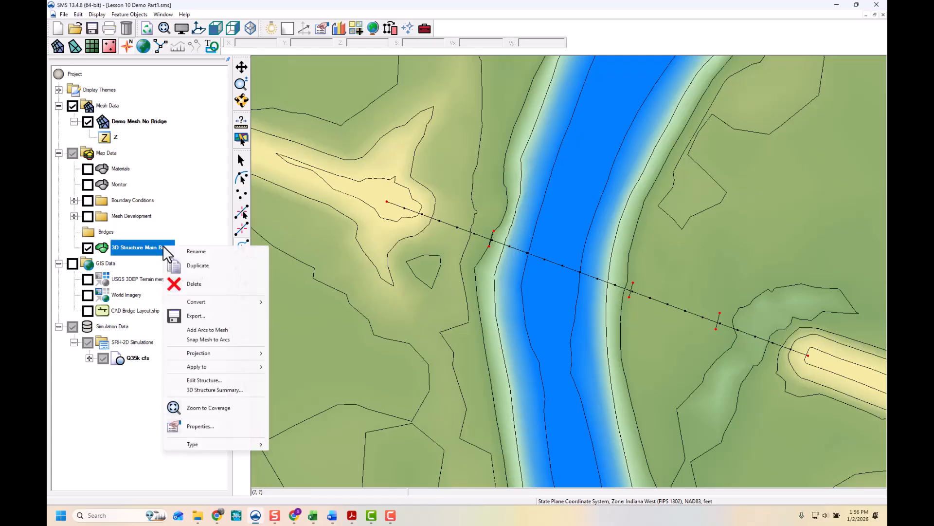
left_click(215, 382)
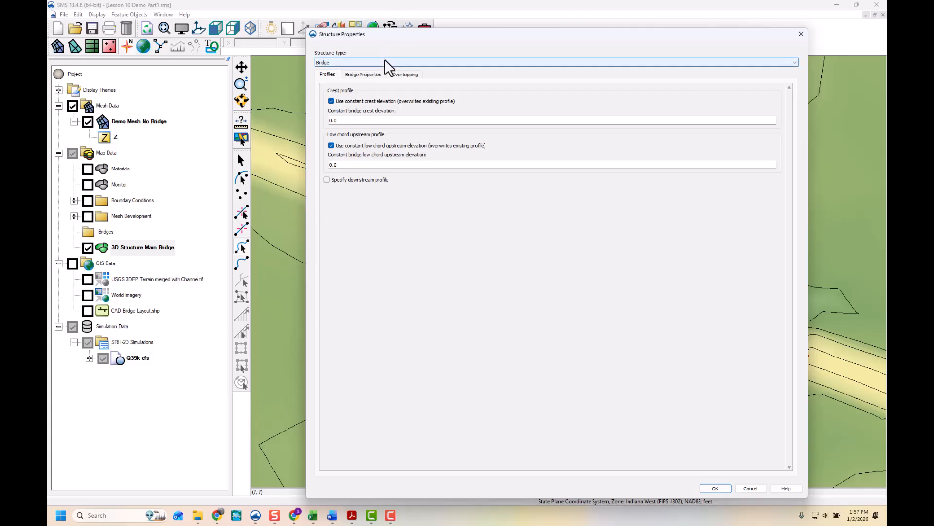
left_click(385, 62)
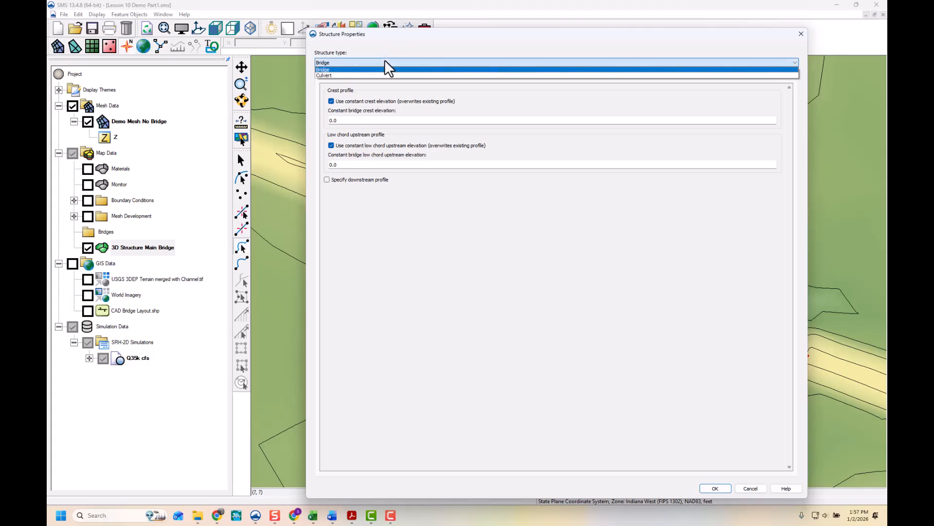
left_click(385, 62)
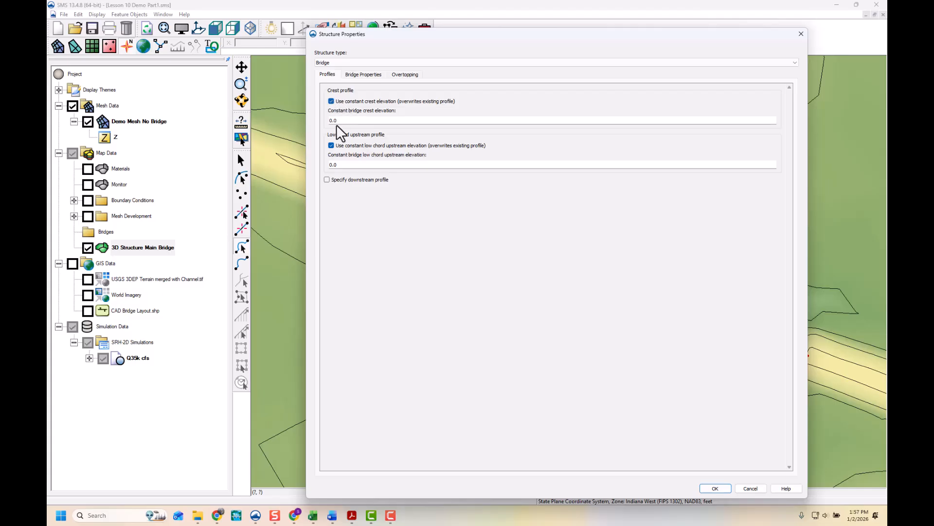
- Switch the crest profile from a constant elevation to a profile series and add a second point at distance 1
left_click(331, 101)
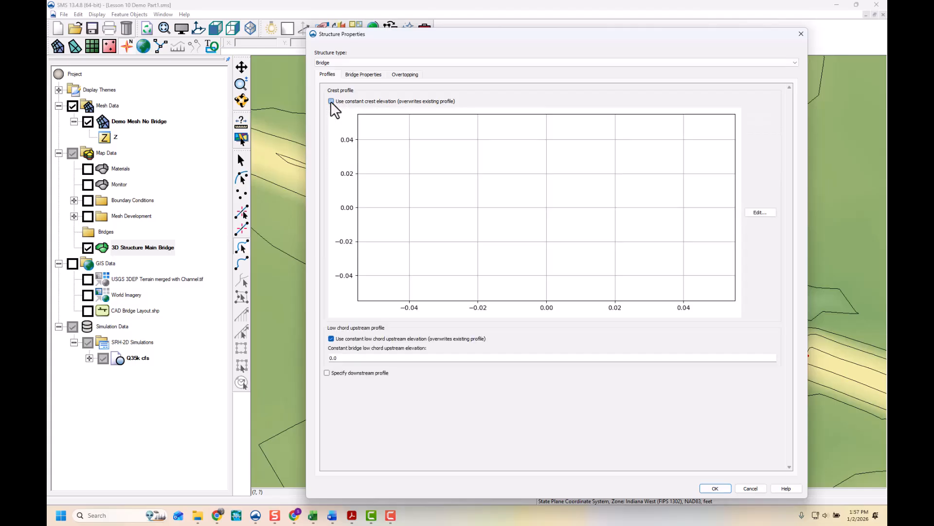
left_click(759, 212)
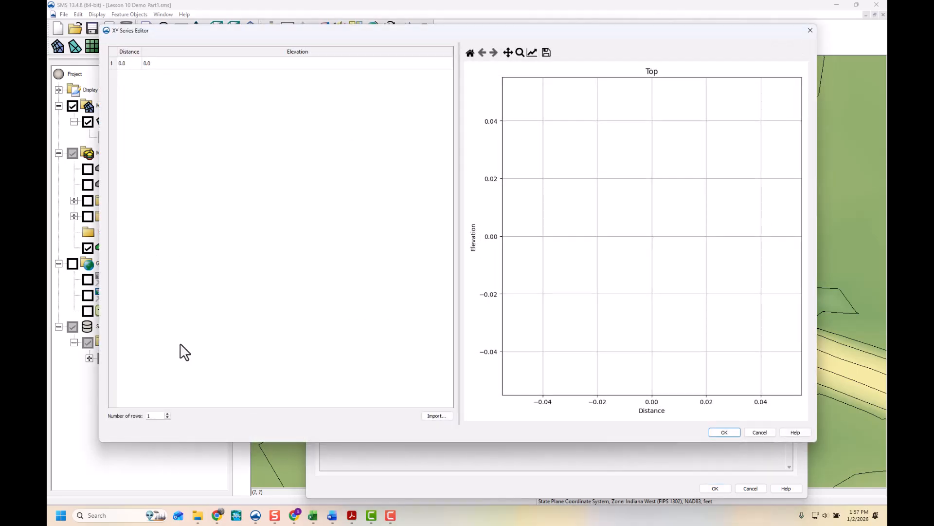
left_click(168, 414)
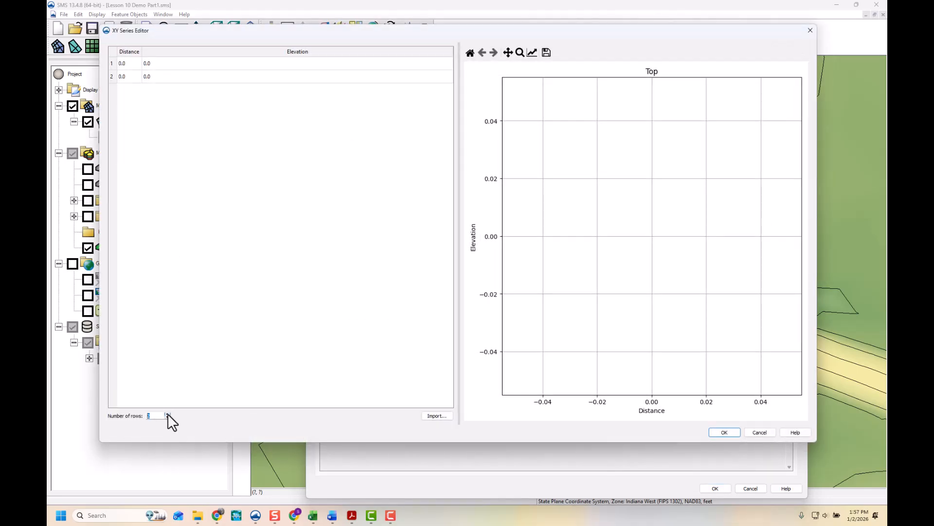
left_click(132, 76)
type("1")
left_click(131, 62)
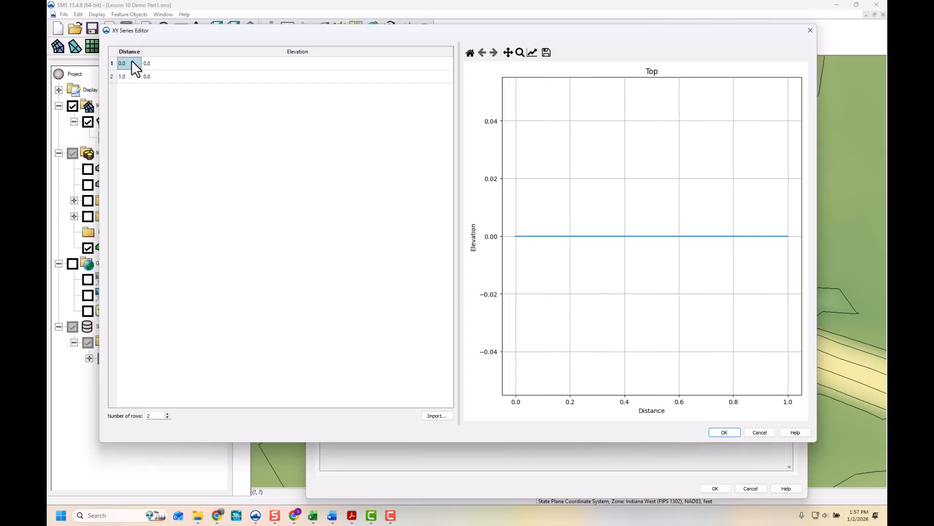
- Set the crest profile elevations to 575.5 at distance 0 and 575.0 at distance 1, and accept the series
left_click(161, 64)
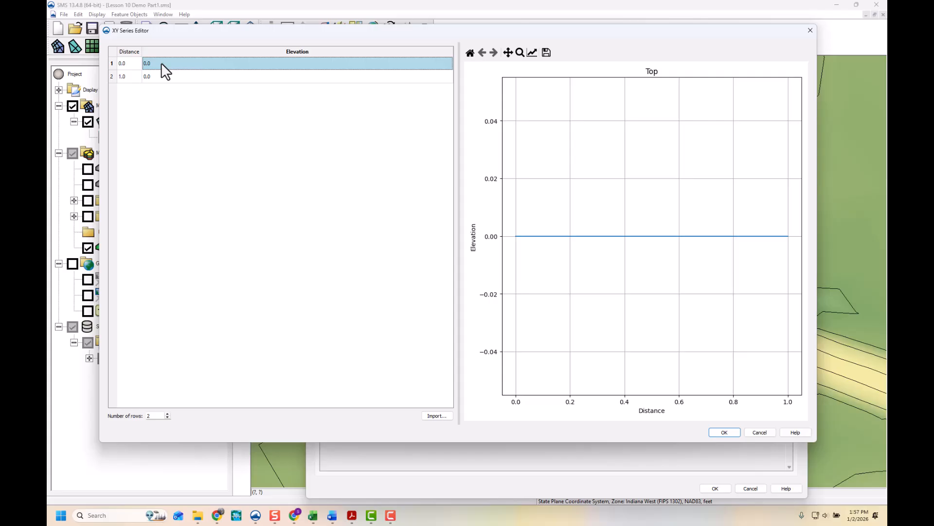
type("57")
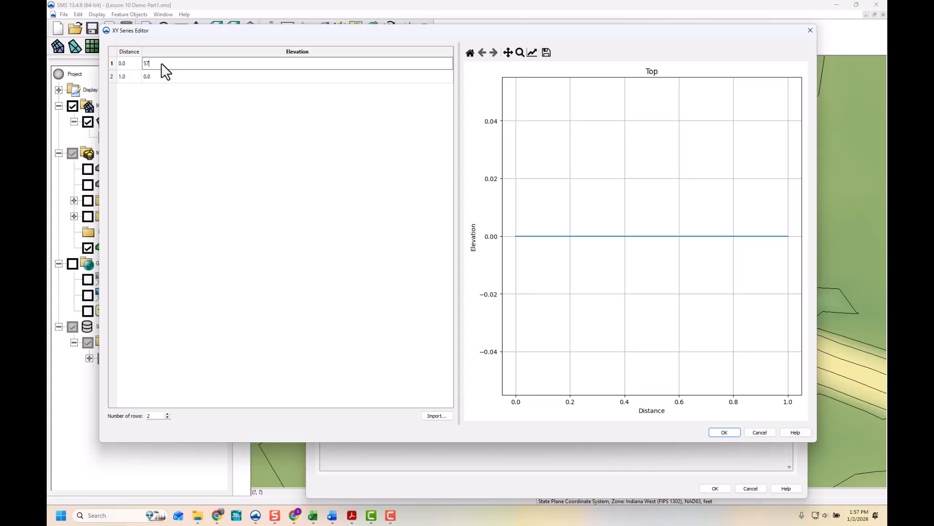
type("5.5")
left_click(158, 77)
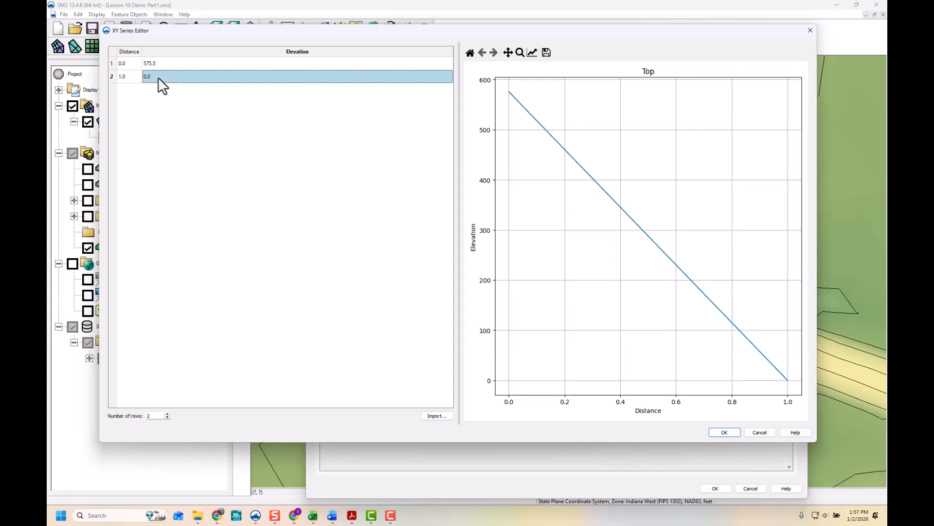
type("57")
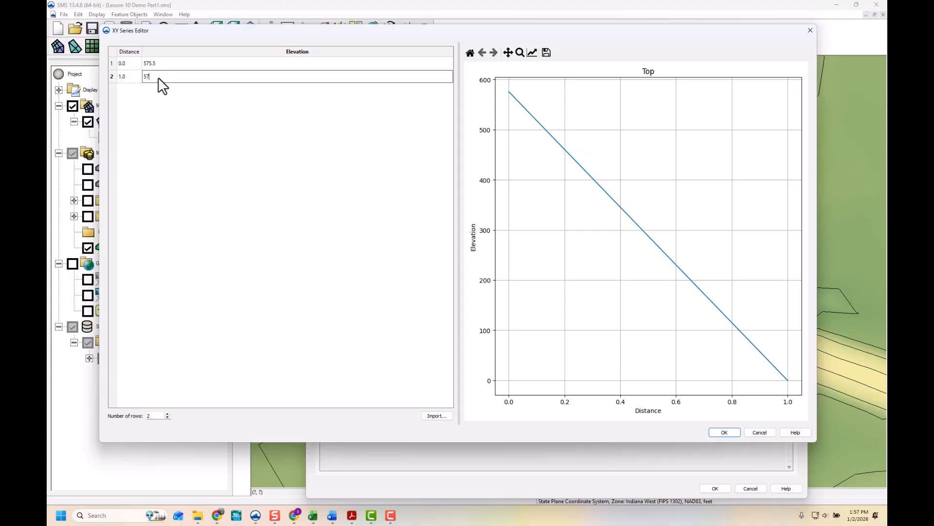
type("5")
left_click(172, 64)
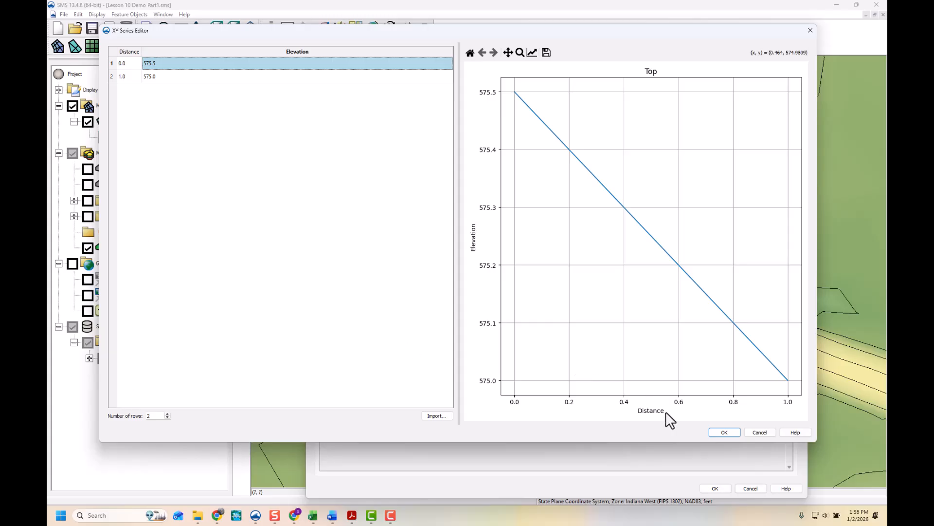
left_click(716, 433)
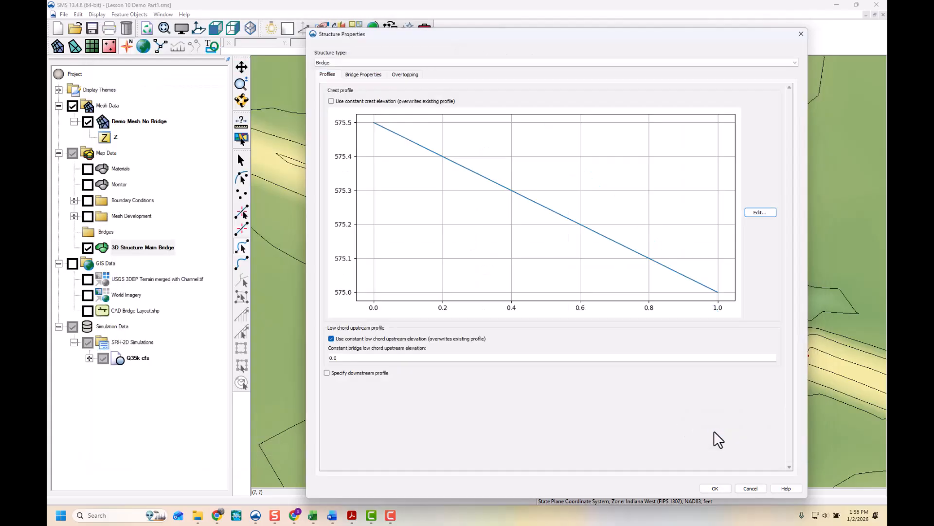
- Switch the low chord upstream profile to a profile series and add a second point at distance 1
left_click(331, 340)
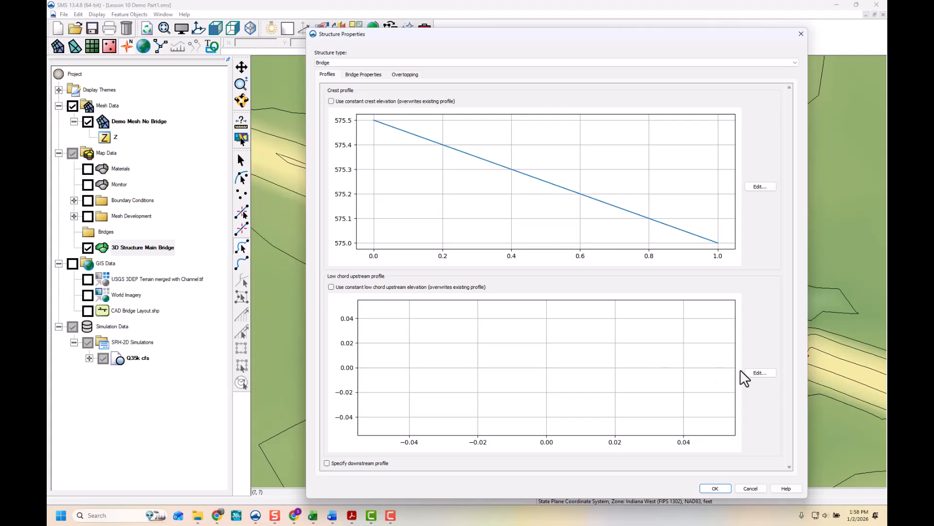
left_click(757, 373)
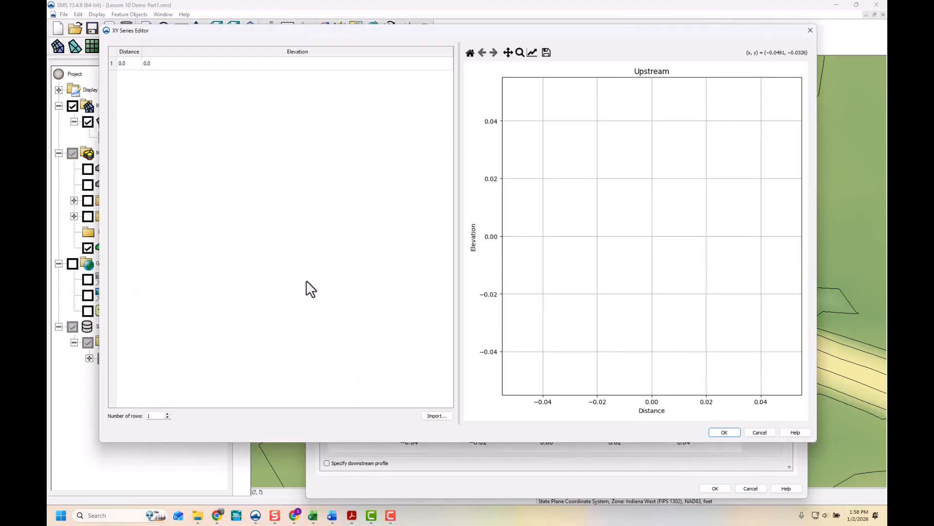
left_click(168, 414)
left_click(124, 77)
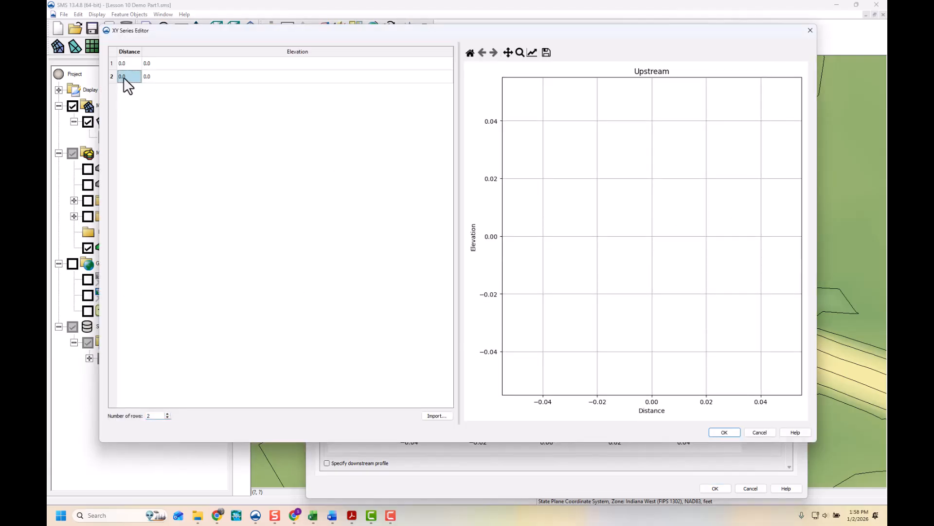
type("1")
- Set the low chord upstream elevations to 570.0 at distance 0 and 570.5 at distance 1, and accept the series
left_click(151, 66)
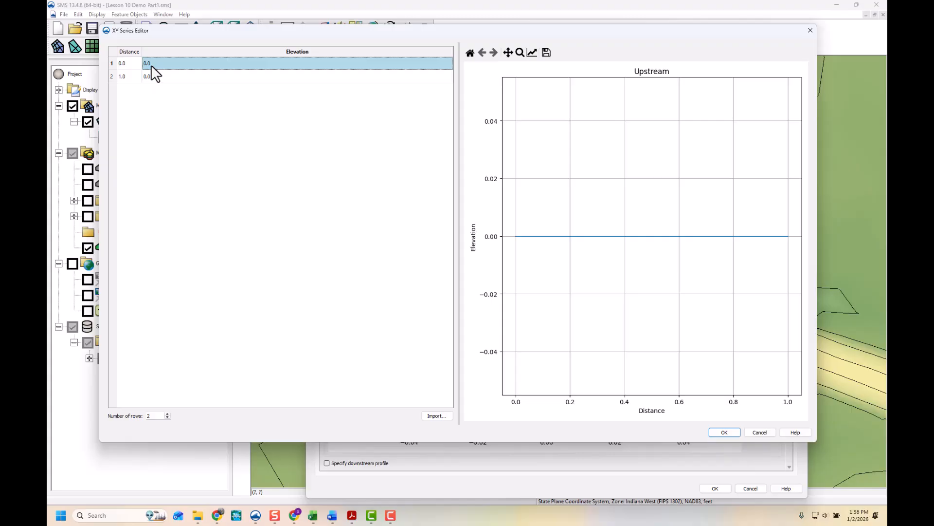
type("57")
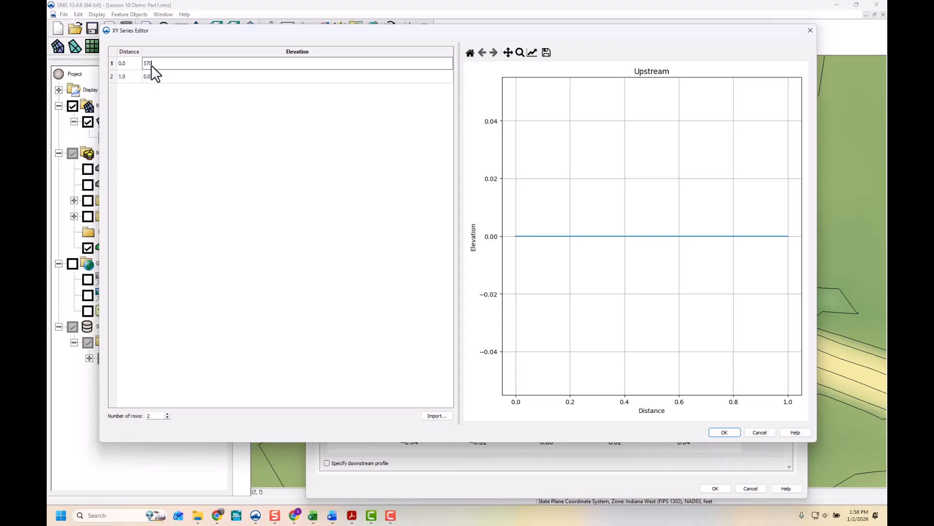
type("0")
left_click(183, 82)
type("570.5")
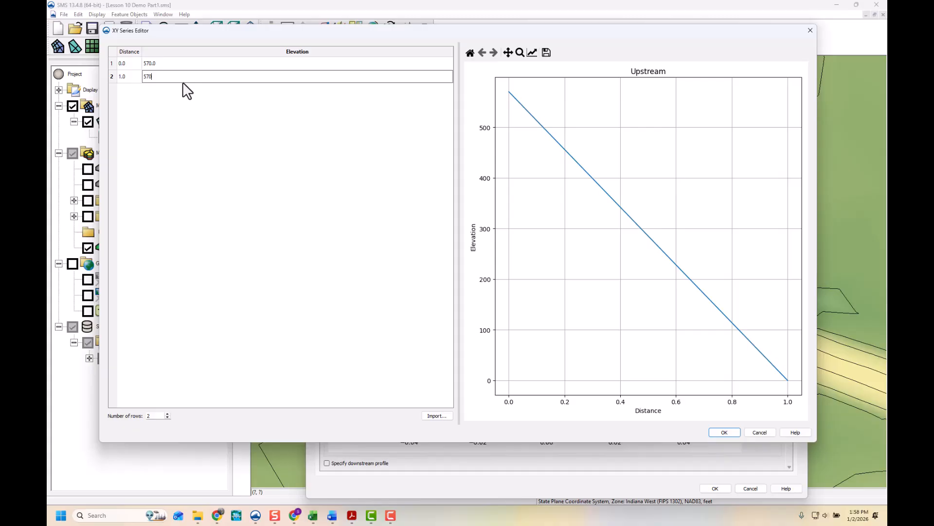
left_click(724, 432)
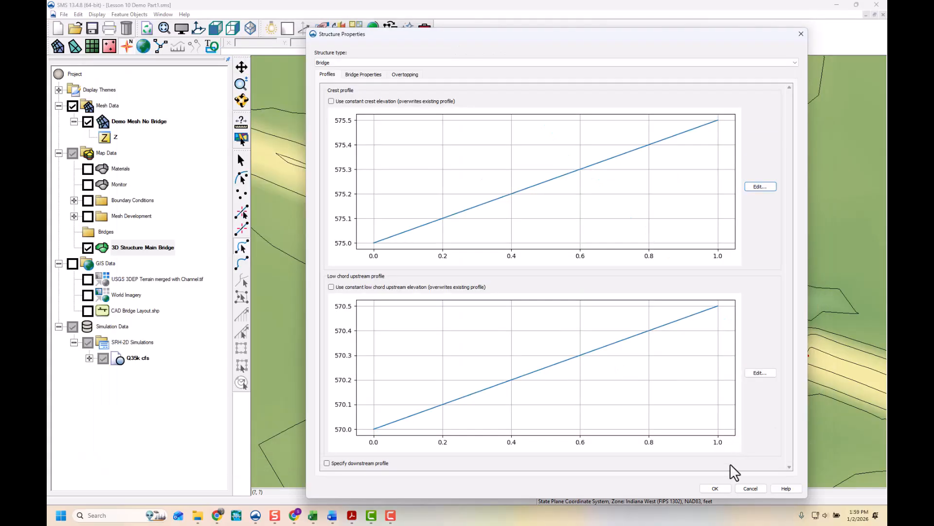
- Set the bridge width (upstream to downstream) to 35 in the bridge properties
left_click(367, 75)
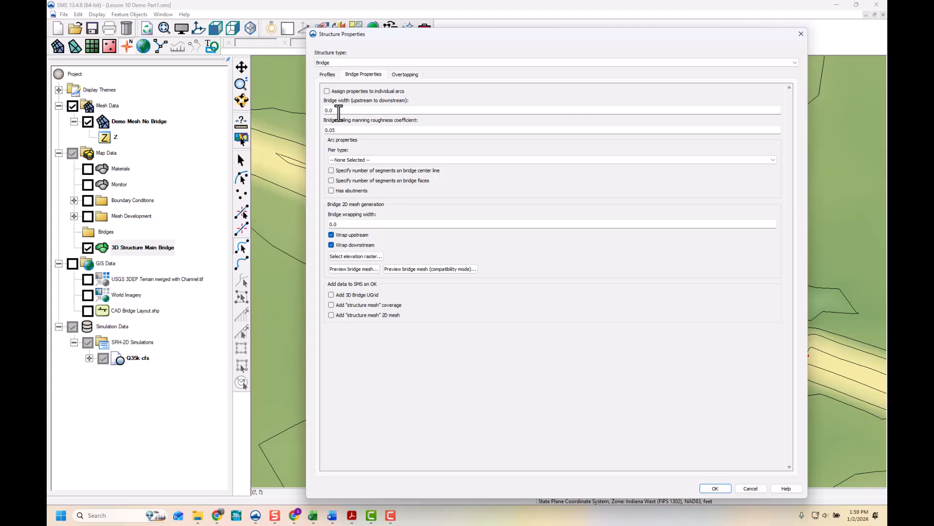
double_click(314, 113)
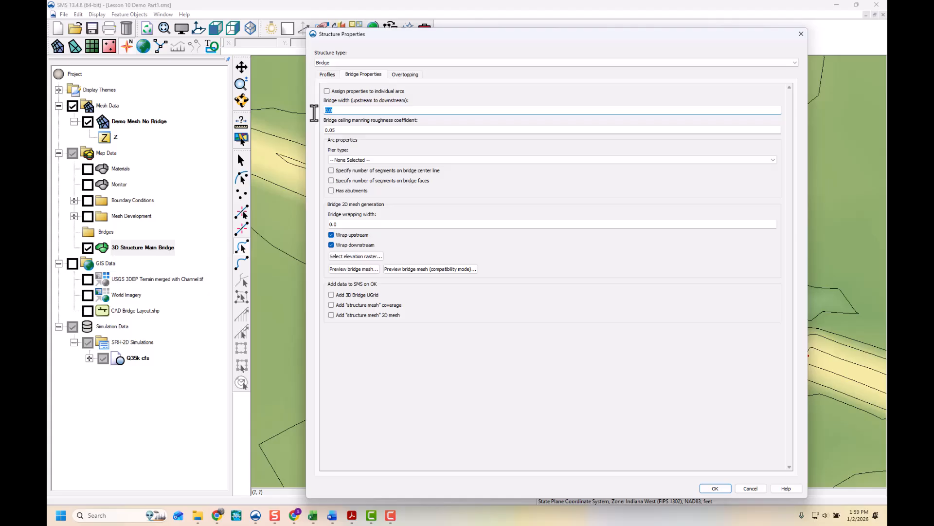
type("35.0")
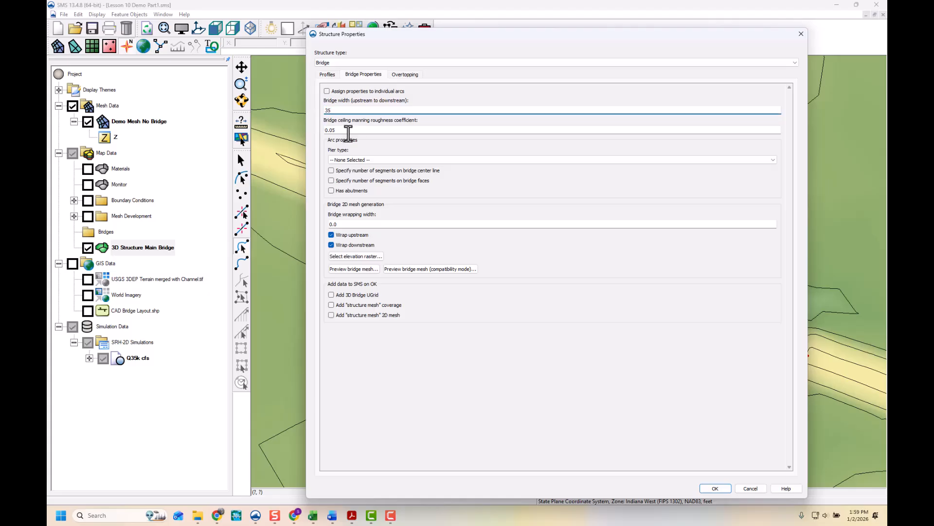
left_click(349, 130)
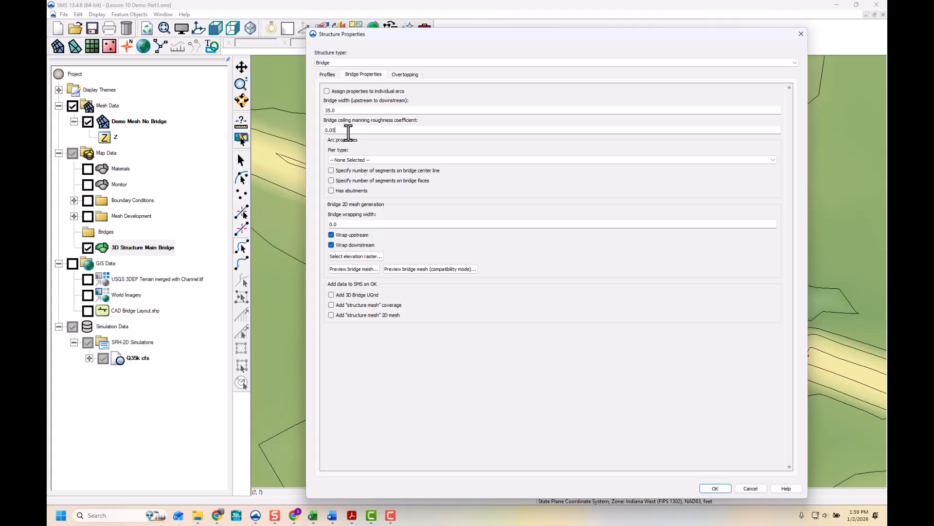
- Choose the Wall pier type and set the wall width to 6
left_click(365, 160)
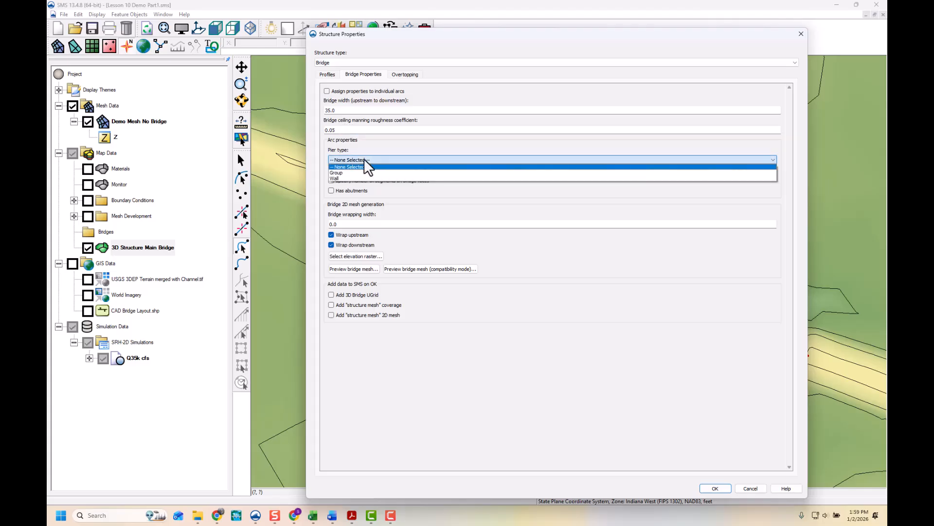
left_click(348, 178)
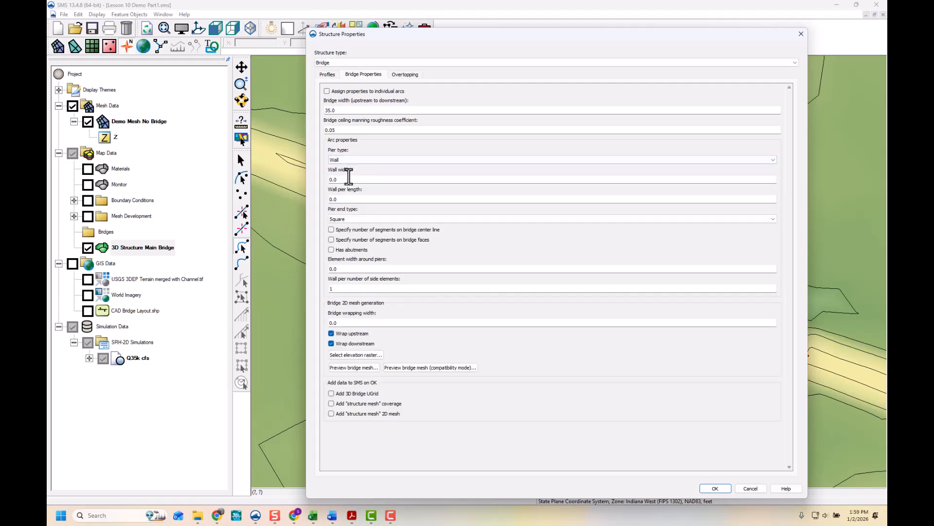
double_click(332, 180)
type("6")
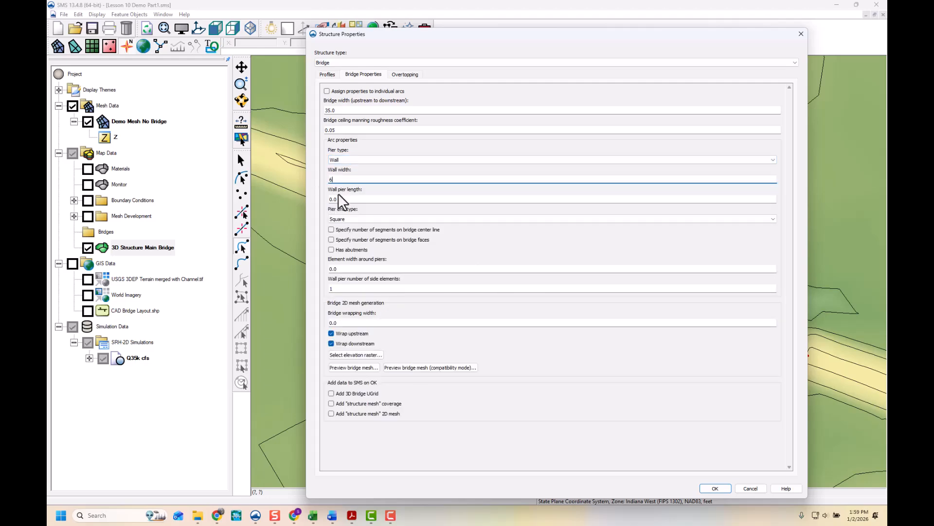
- Set the wall pier length to 20 and the pier end type to Sharp
double_click(335, 199)
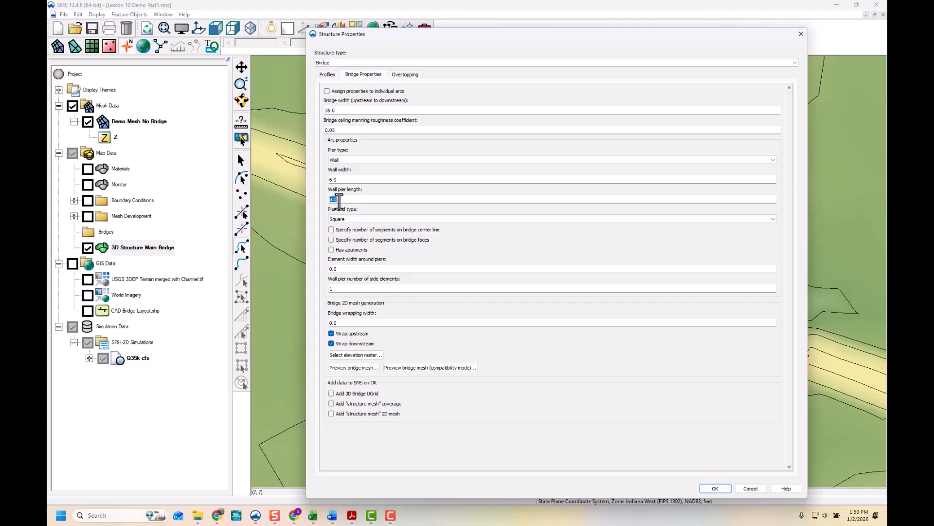
type("20")
left_click(347, 220)
left_click(346, 236)
- Set the element width around piers to 3 and the wall pier number of side elements to 3
left_click_drag(343, 268, 327, 269)
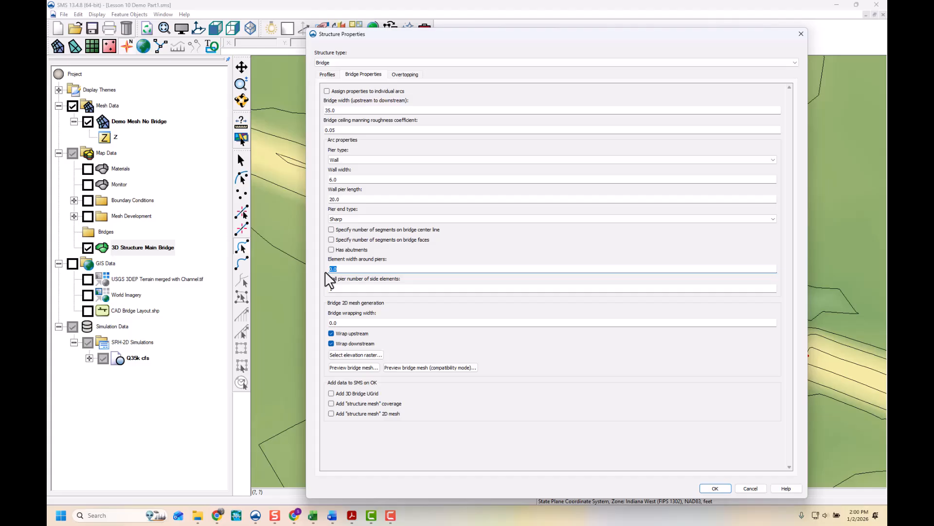
type("3")
left_click(350, 288)
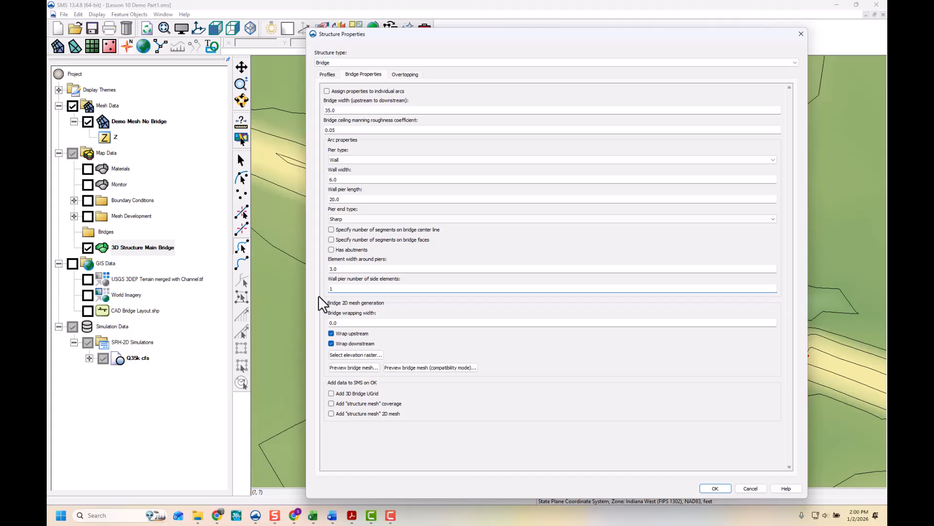
type("3")
left_click_drag(337, 288, 324, 287)
type("3")
- Set the bridge wrapping width to 20
left_click_drag(349, 323, 321, 324)
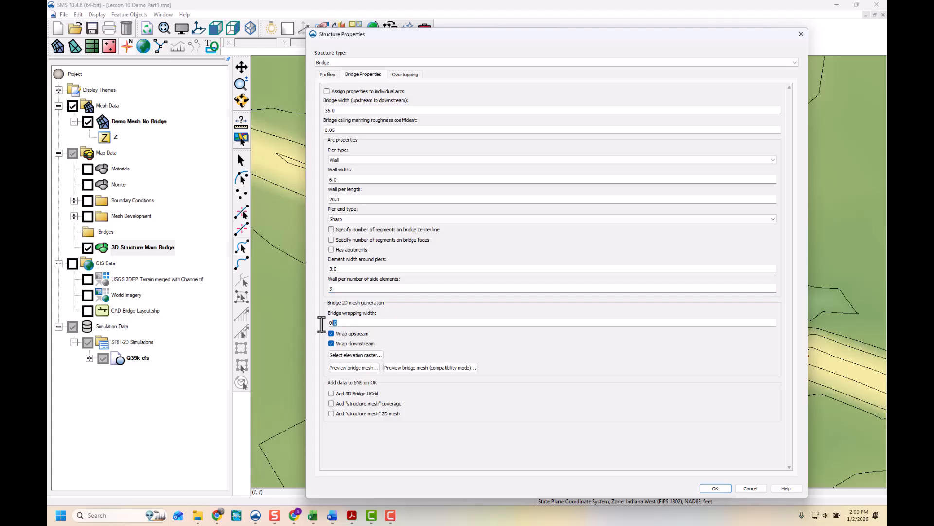
type("20")
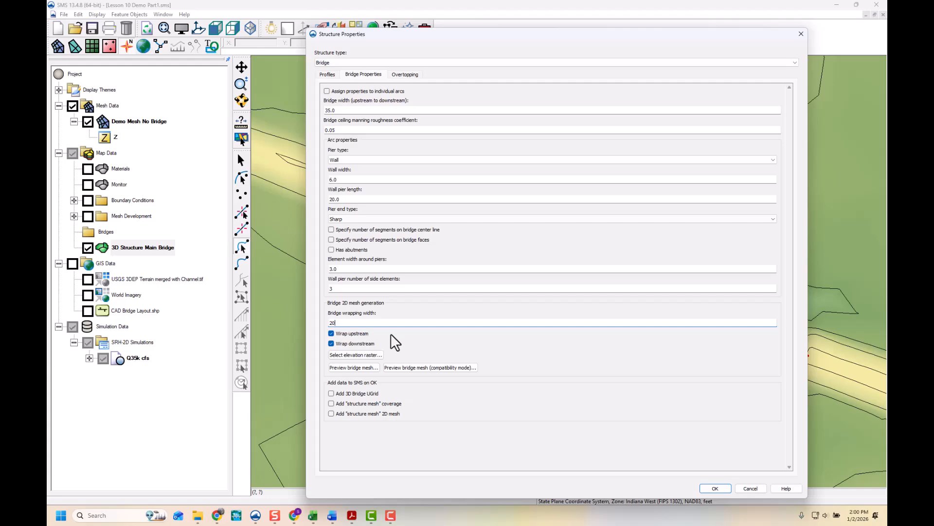
left_click(331, 343)
- Select the USGS 3DEP Terrain merged with Channel.tif raster as the bridge elevation source
left_click(364, 354)
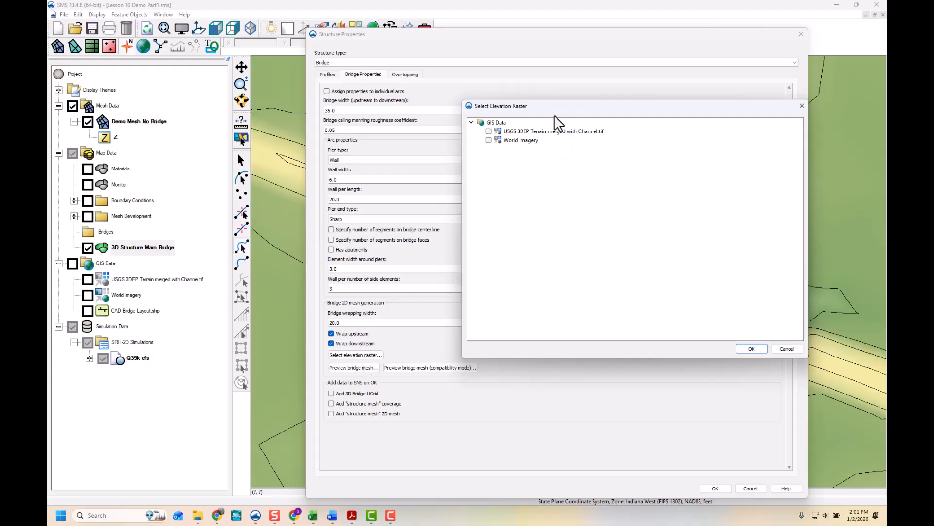
left_click(554, 131)
left_click(489, 132)
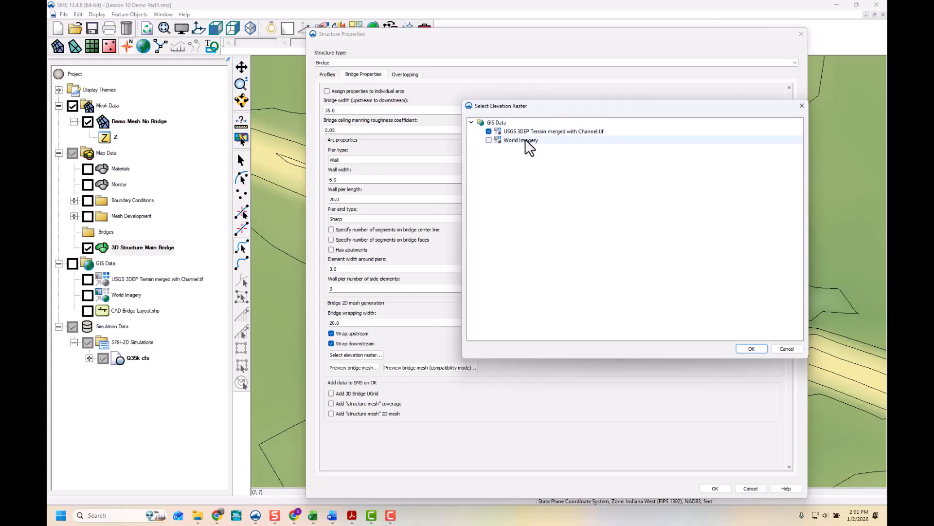
left_click(747, 349)
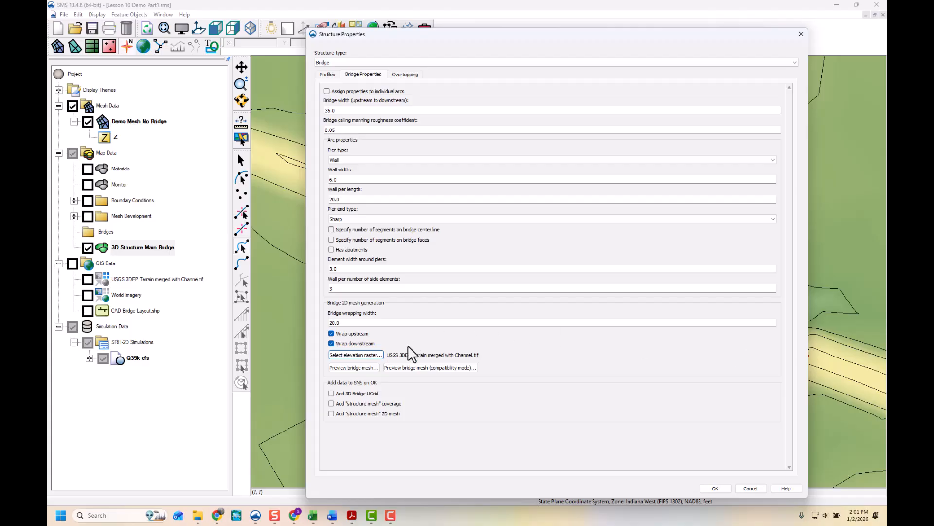
- Preview the bridge mesh and inspect the elements around the piers
left_click(369, 369)
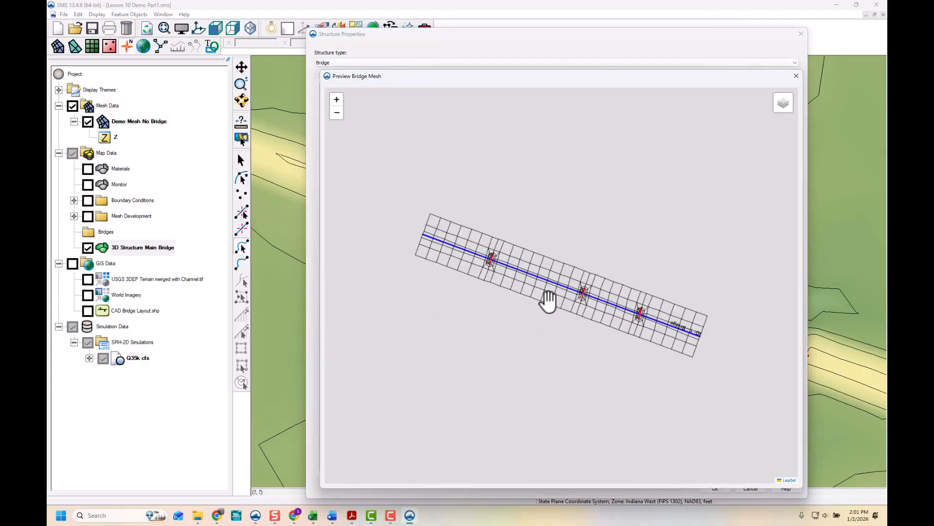
scroll(563, 287, "up", 1)
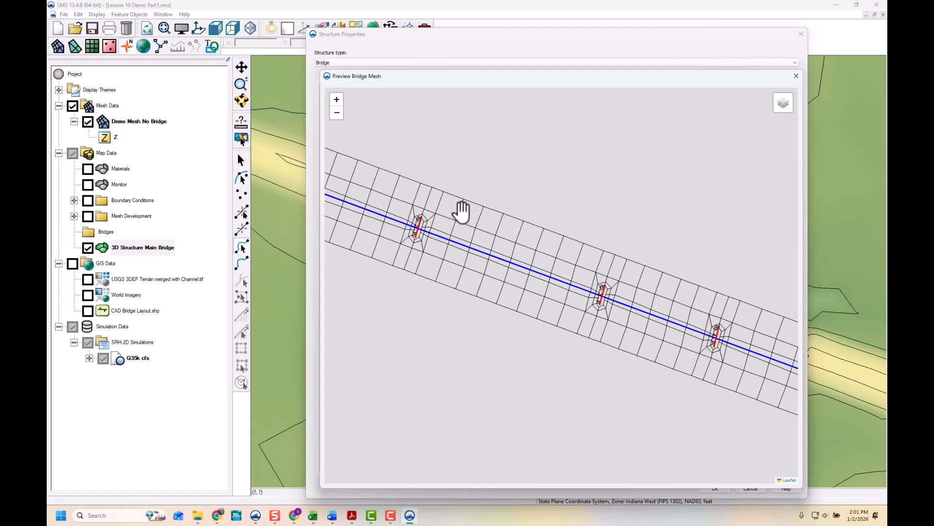
scroll(462, 212, "down", 3)
scroll(455, 209, "up", 2)
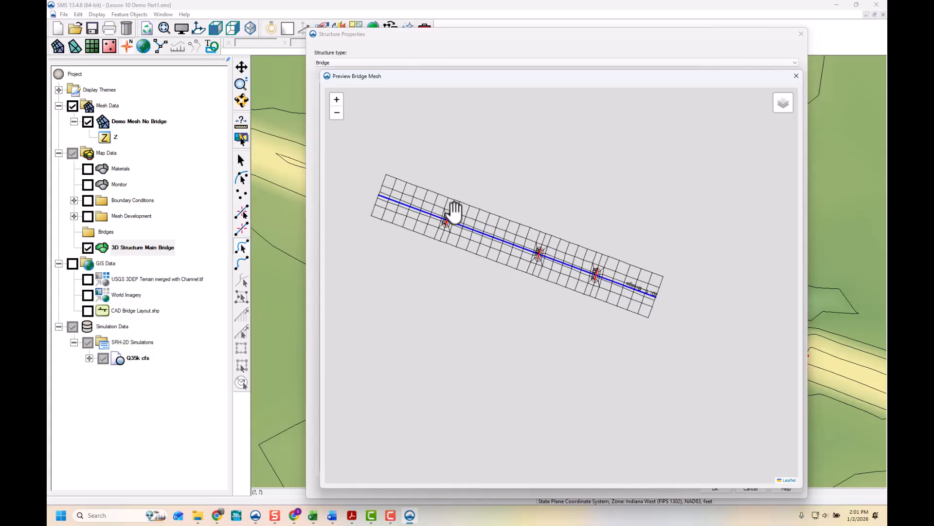
- Enable adding the 3D Bridge UGrid with pier base elevation 540, plus the structure mesh coverage and 2D mesh
left_click(795, 76)
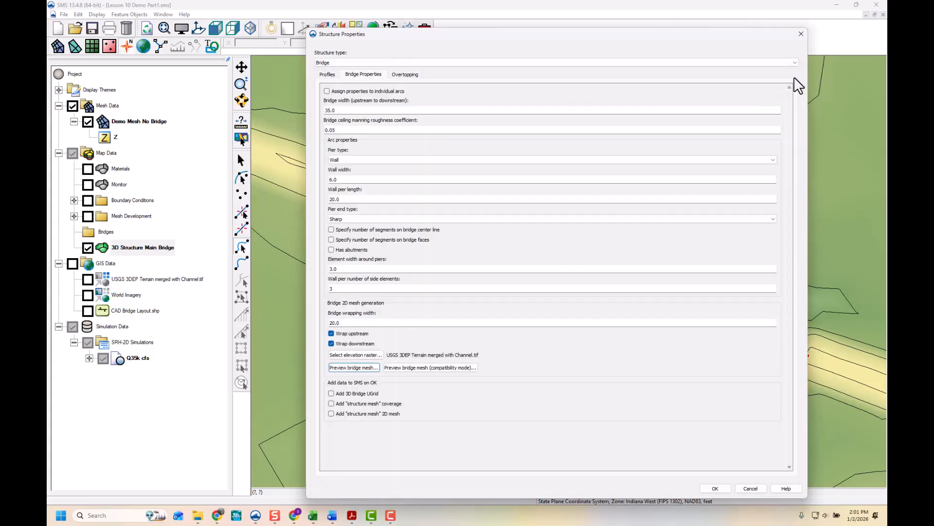
left_click(331, 394)
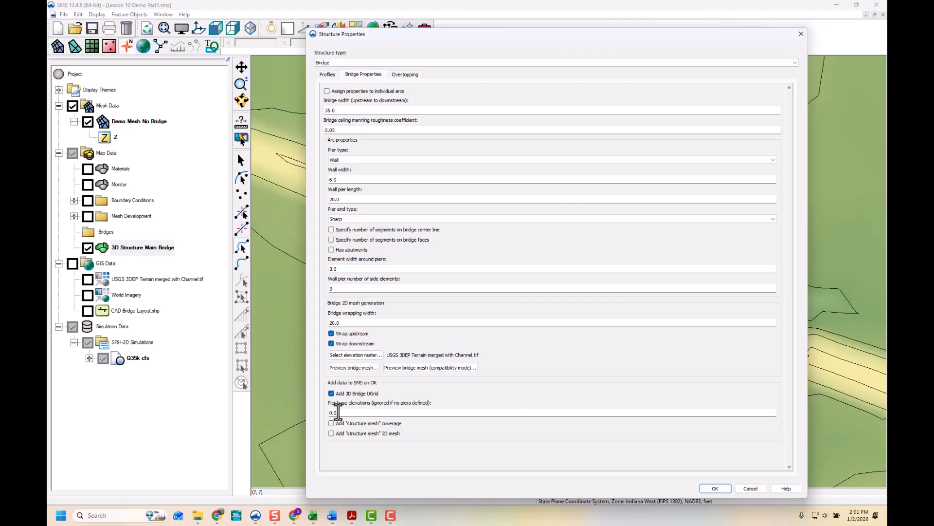
key("Tab")
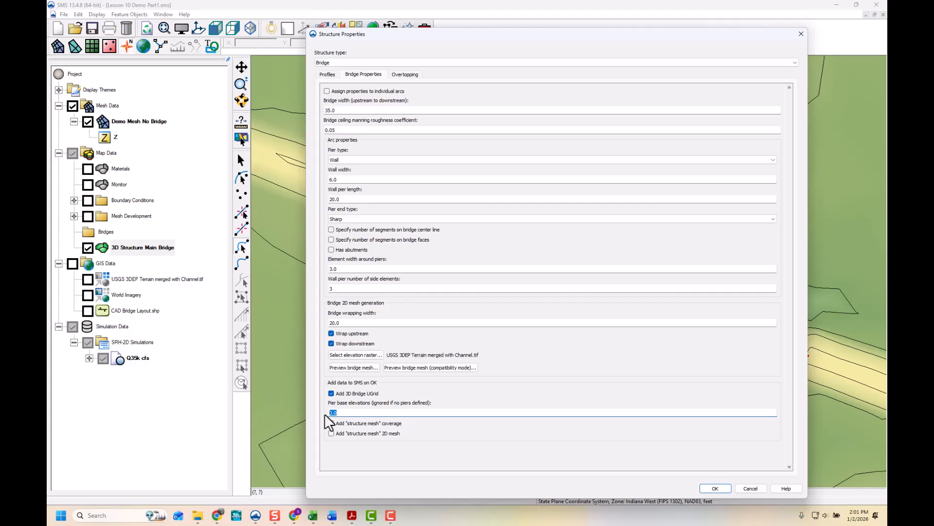
type("540")
left_click(331, 423)
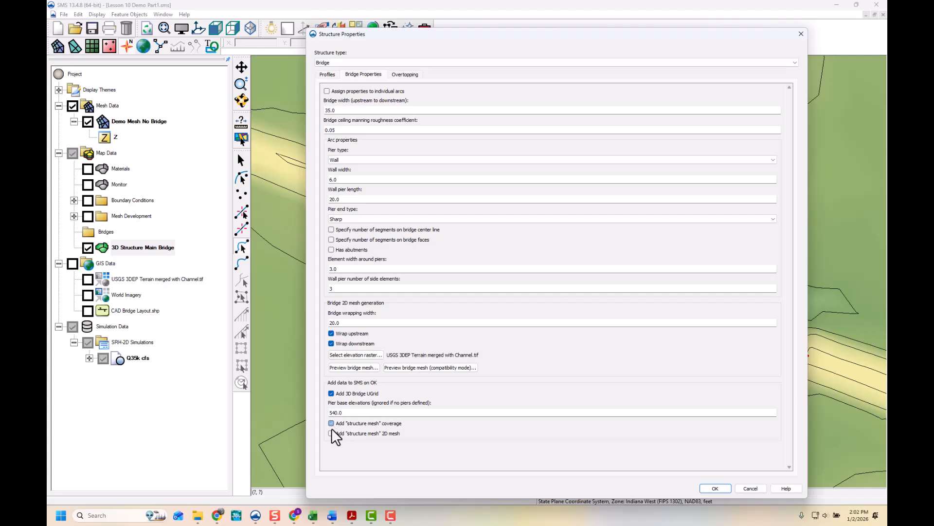
left_click(332, 423)
left_click(403, 76)
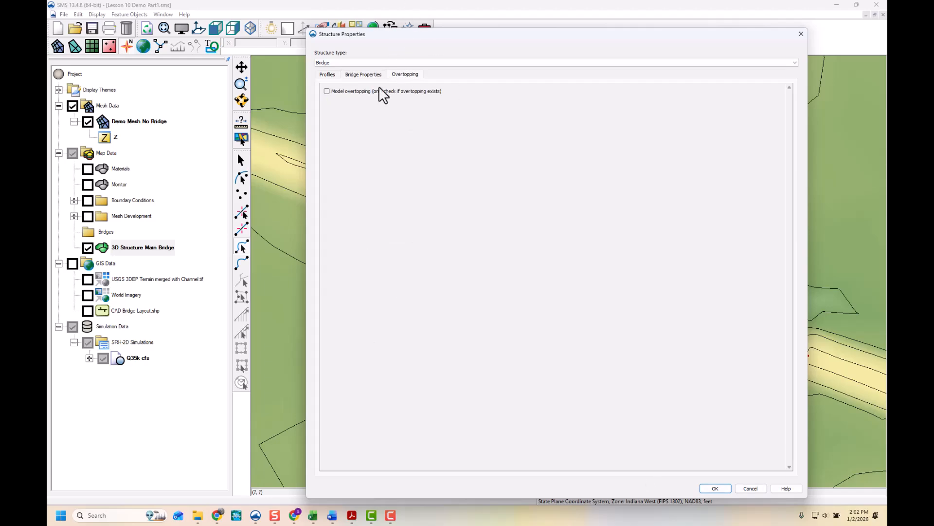
left_click(327, 92)
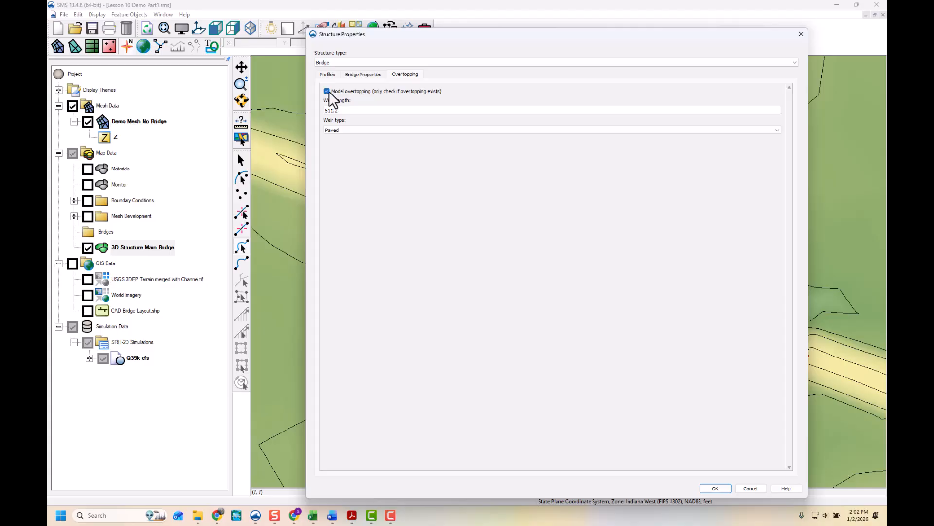
left_click(346, 112)
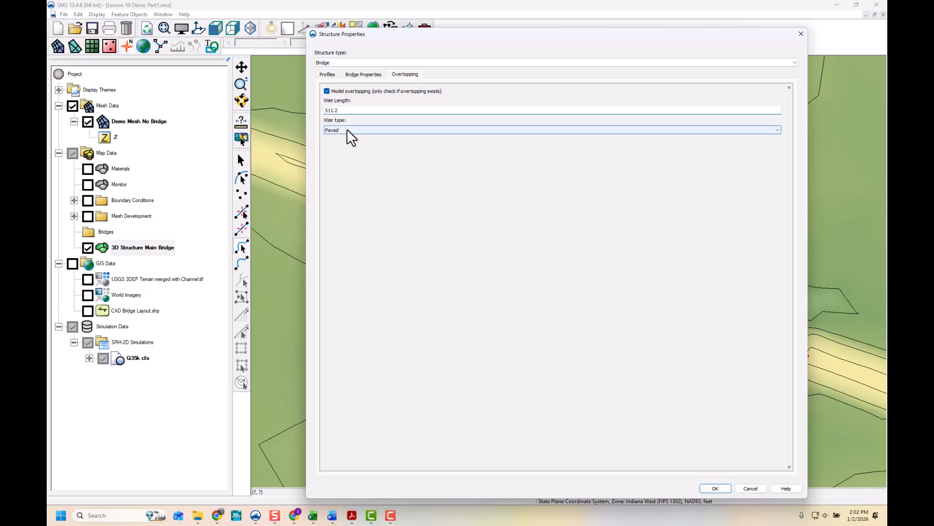
left_click(326, 91)
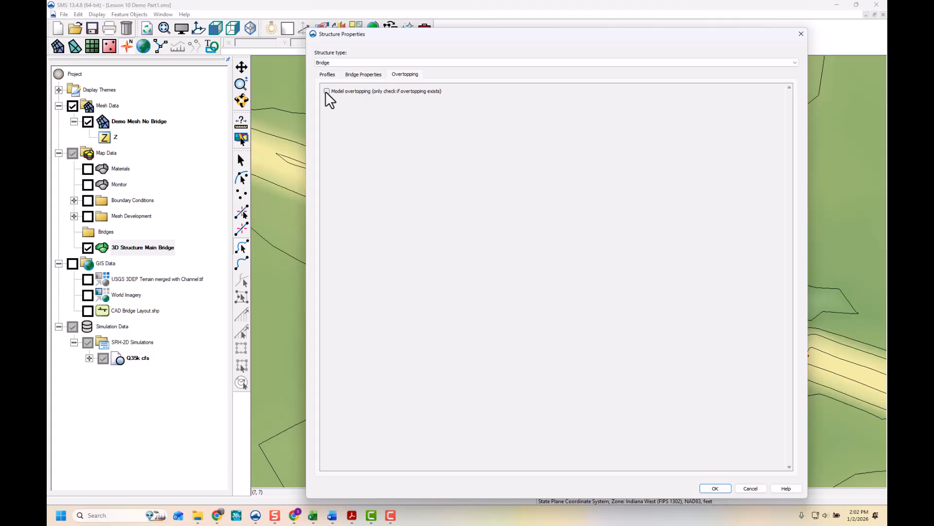
- Accept the bridge structure properties to generate the bridge data
left_click(350, 77)
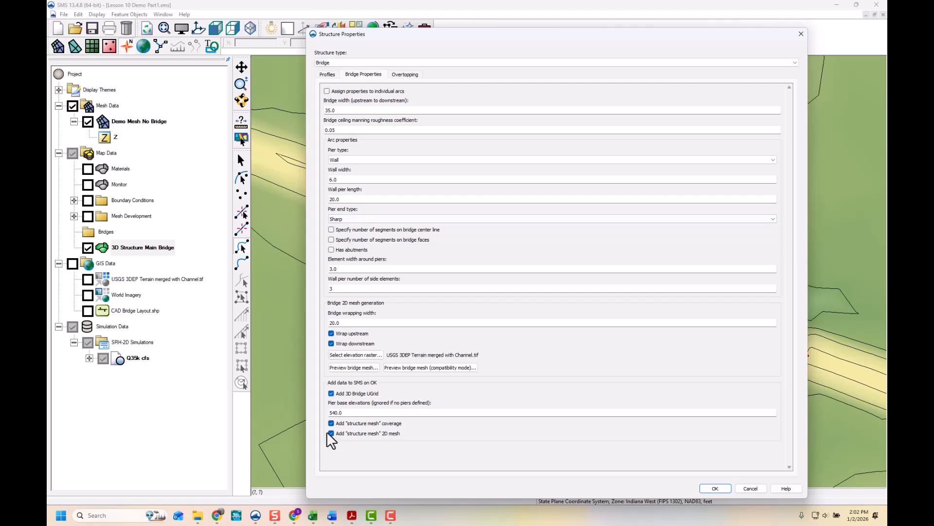
left_click(721, 489)
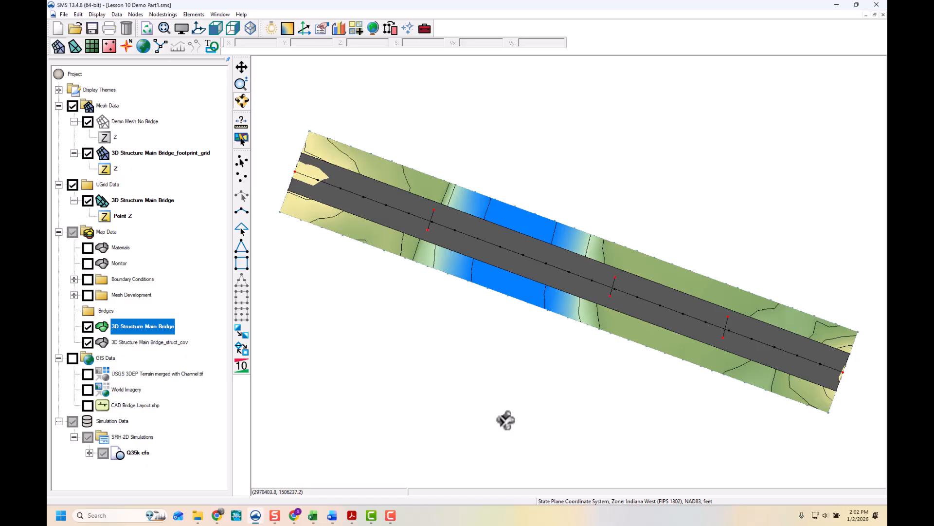
- Hide the bridge coverage and examine the 3D bridge UGrid over the terrain with mesh elements displayed
left_click_drag(484, 426, 492, 344)
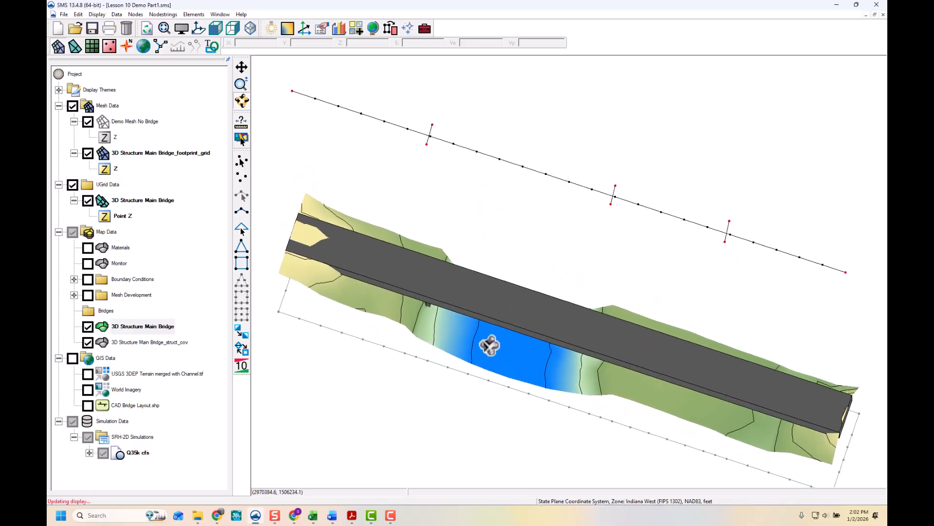
left_click(88, 326)
scroll(457, 309, "down", 2)
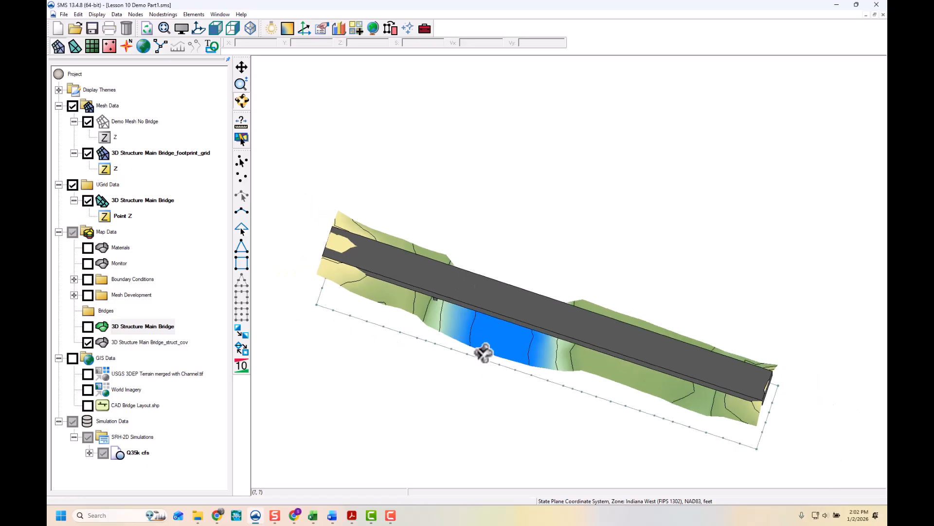
left_click_drag(484, 352, 496, 267)
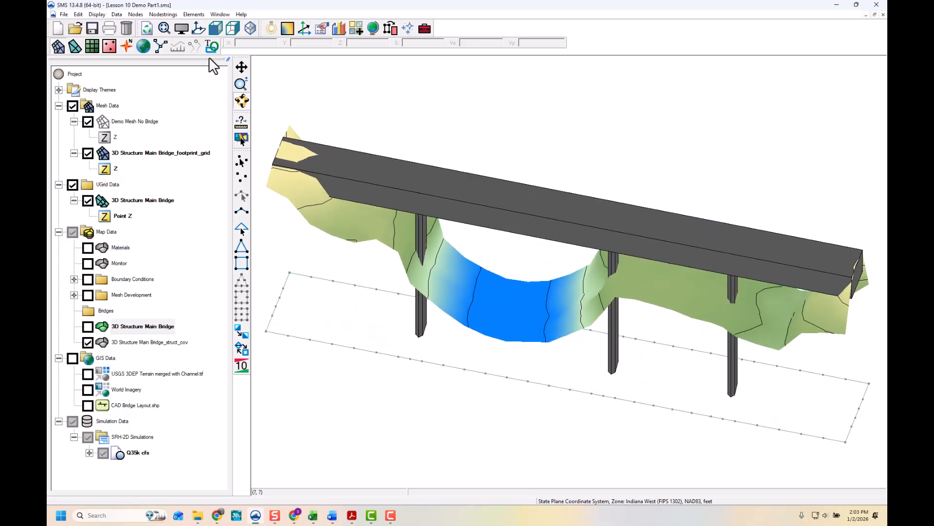
left_click(181, 28)
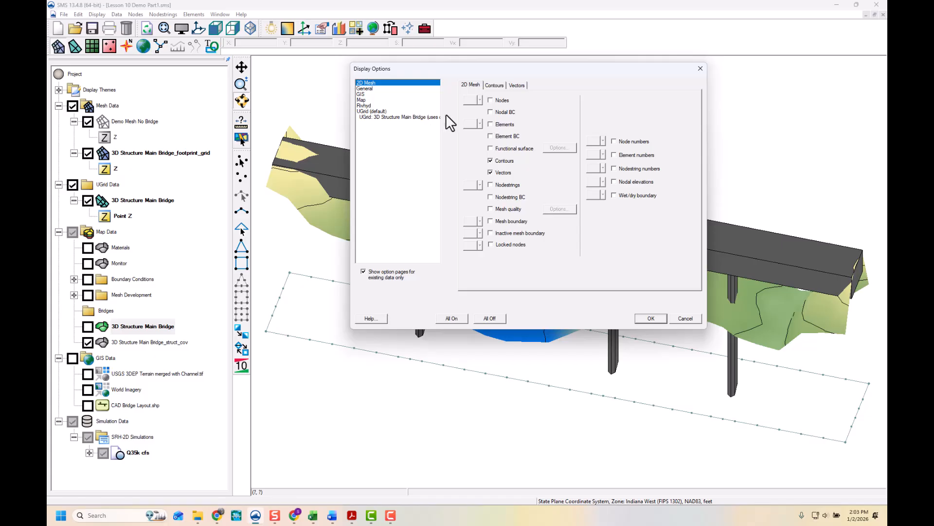
left_click(654, 320)
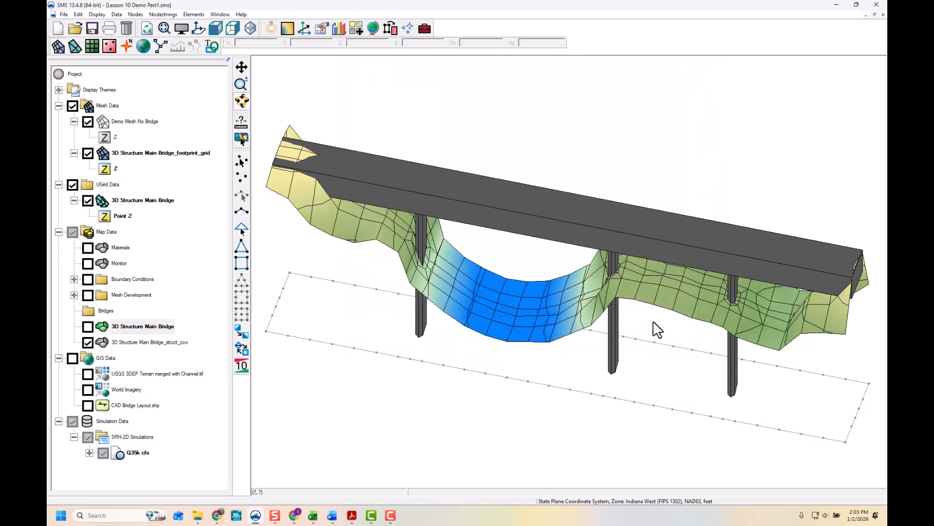
- Hide the bridge UGrid and footprint mesh to examine the footprint mesh and structure coverage in plan view
left_click_drag(570, 340, 482, 291)
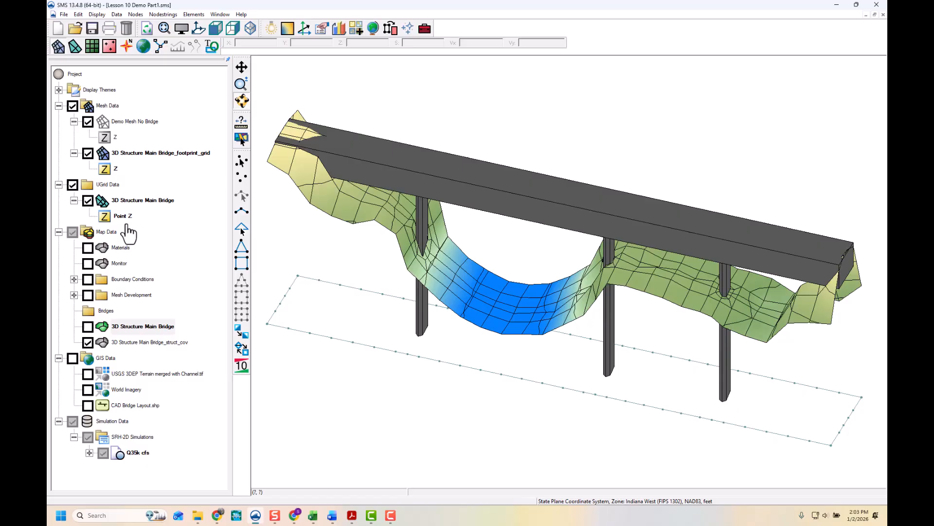
left_click(87, 200)
left_click_drag(365, 246, 479, 178)
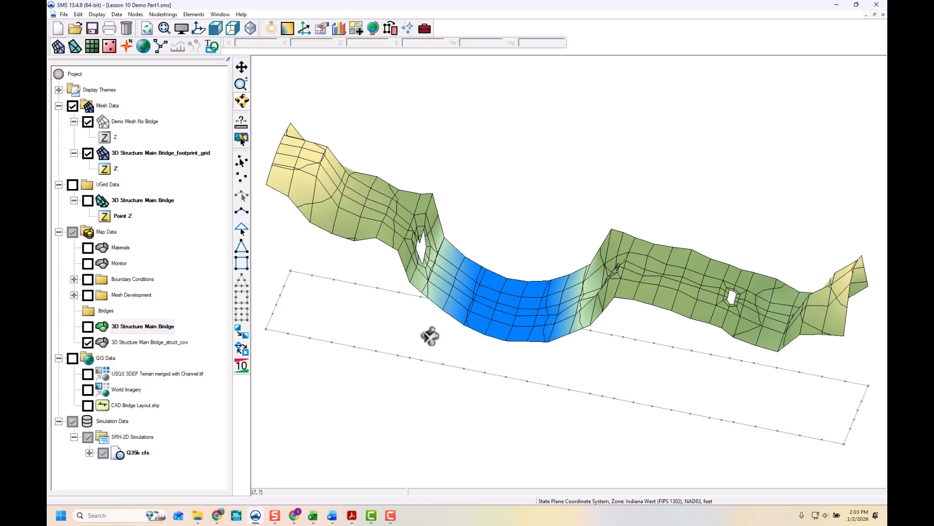
left_click_drag(530, 278, 519, 355)
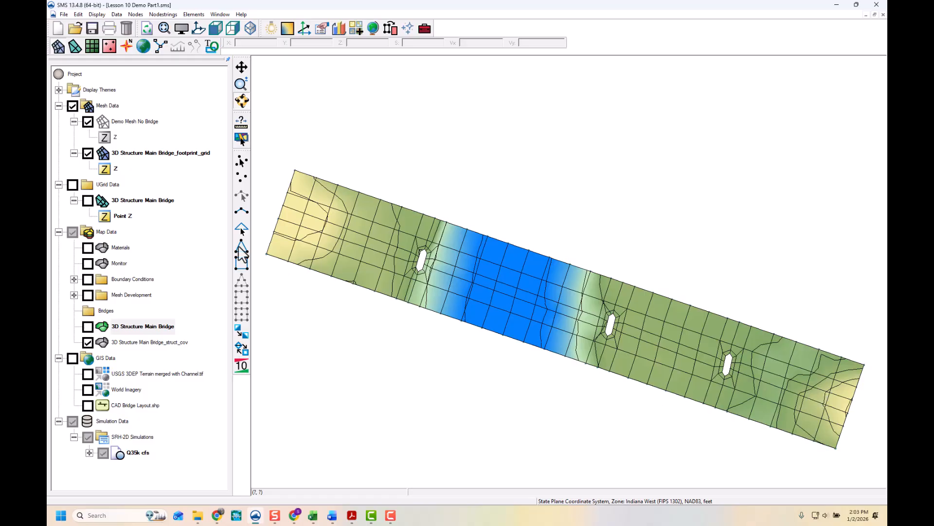
left_click(88, 154)
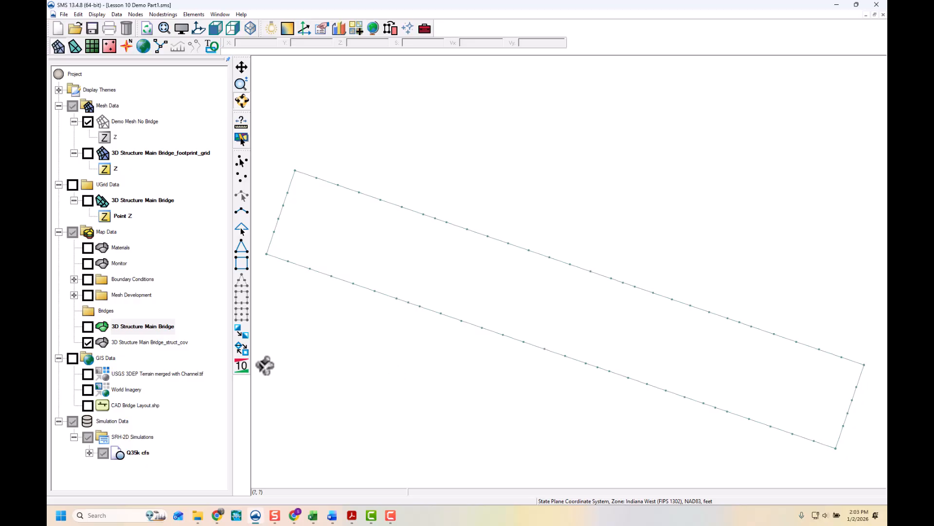
left_click(87, 342)
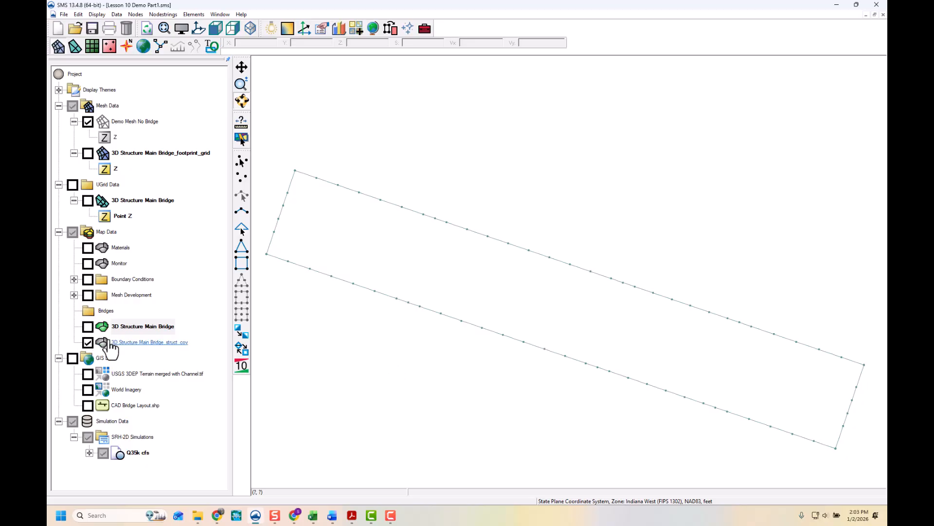
left_click(197, 30)
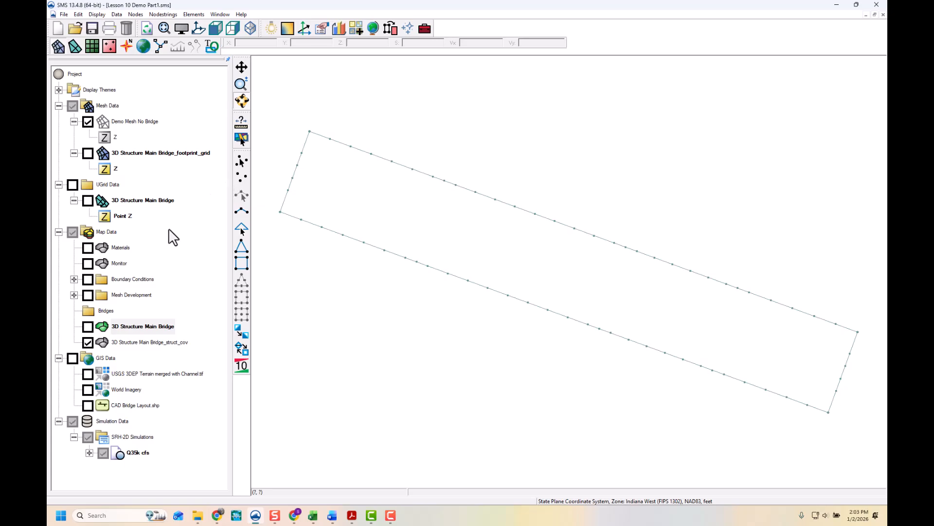
- Duplicate the MeshGen coverage in Mesh Development and hide the original
left_click(74, 295)
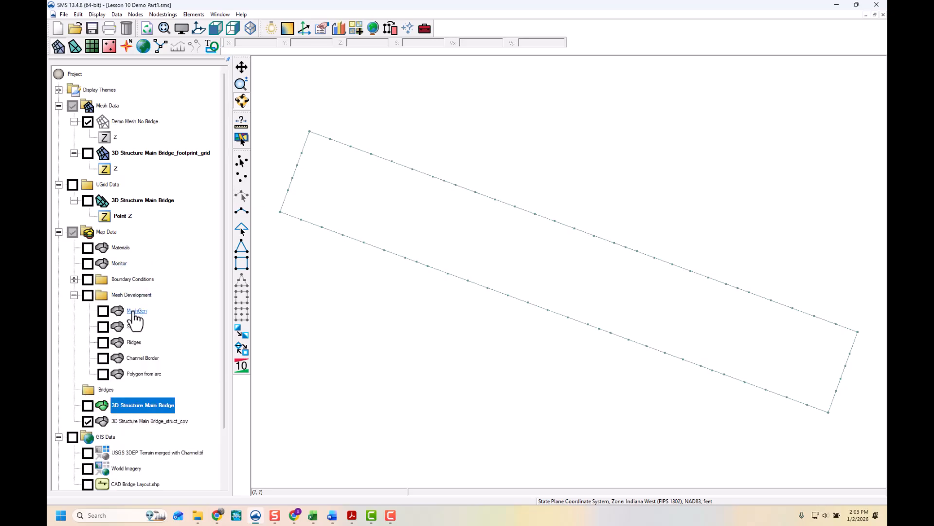
left_click(103, 312)
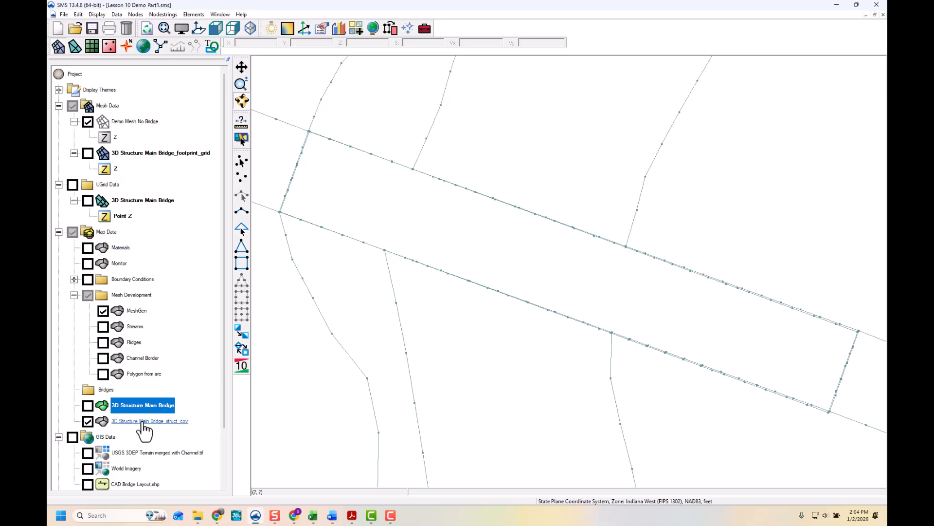
left_click(88, 422)
left_click(134, 317)
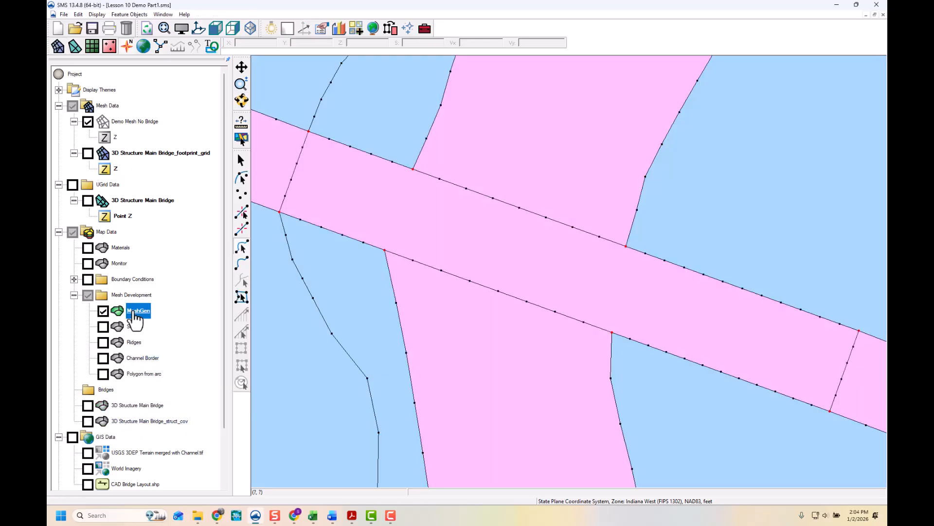
right_click(135, 318)
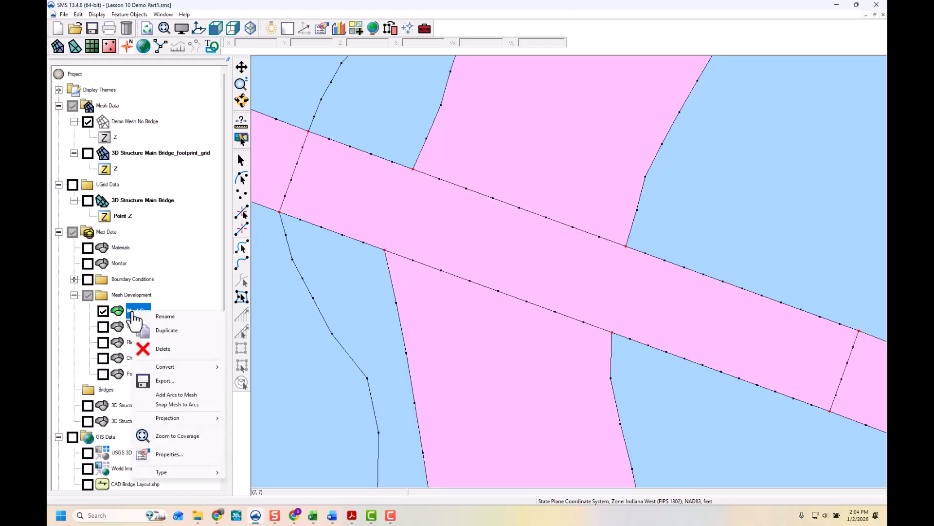
left_click(165, 330)
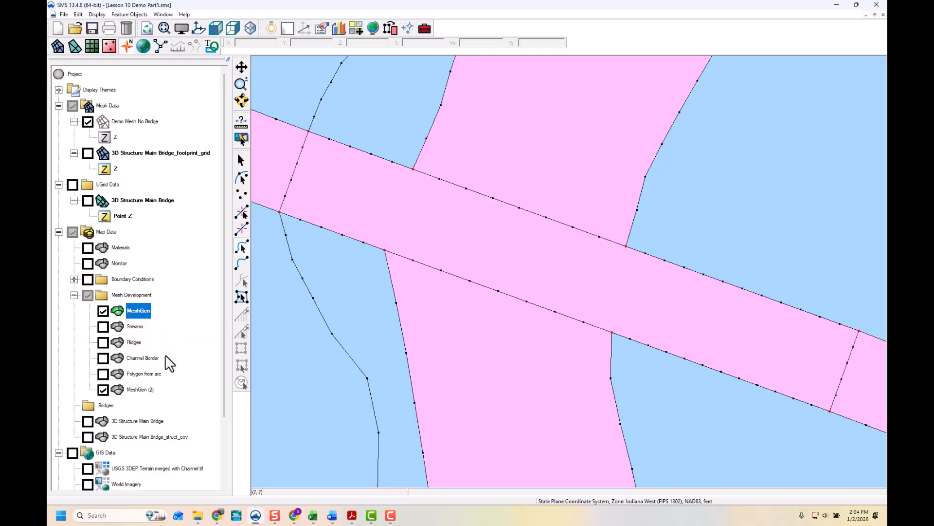
left_click(102, 311)
- Rename the duplicated coverage as MeshGen w Bridge
left_click(141, 389)
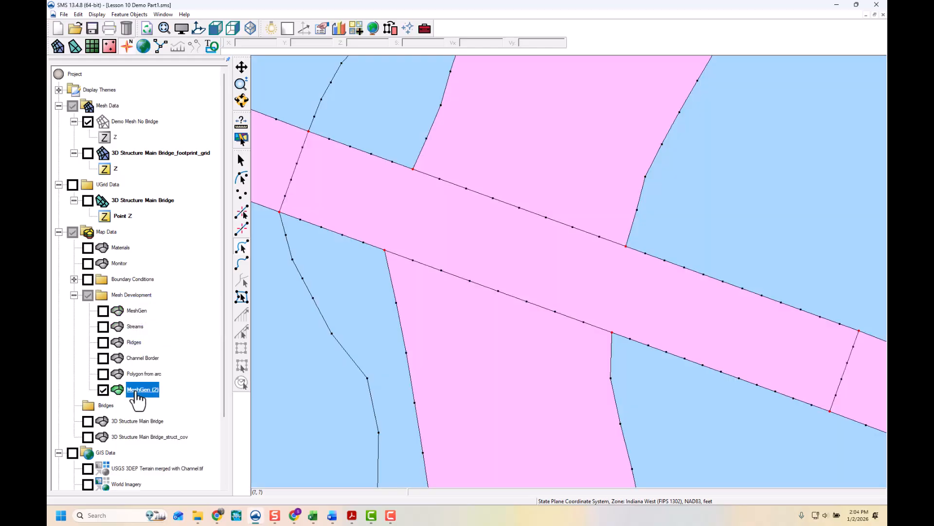
right_click(137, 391)
left_click(167, 227)
left_click(159, 390)
key("BackSpace")
key("BackSpace")
key("BackSpace")
type("Br")
key("BackSpace")
key("BackSpace")
type("w Bridge")
key("Return")
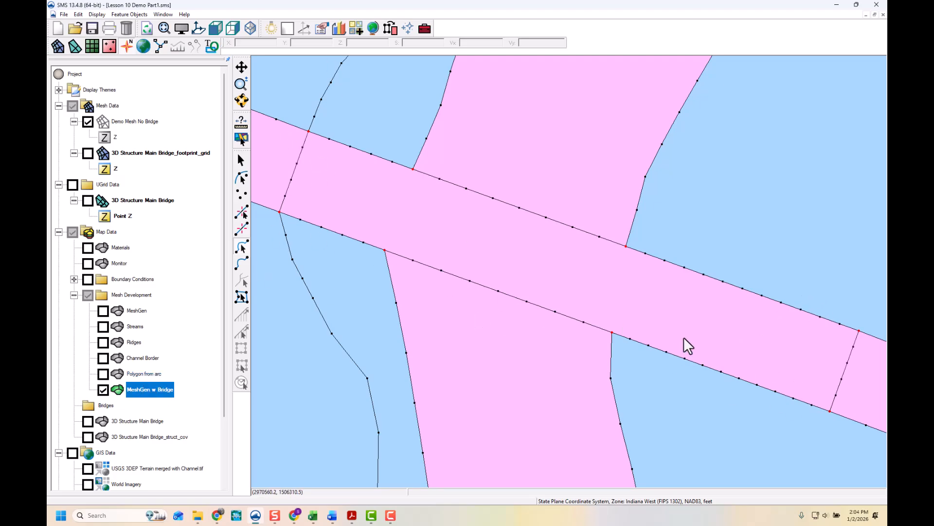
- Delete the arcs forming the bridge footprint rectangle from the MeshGen w Bridge coverage, comparing with the structure coverage
scroll(685, 336, "down", 3)
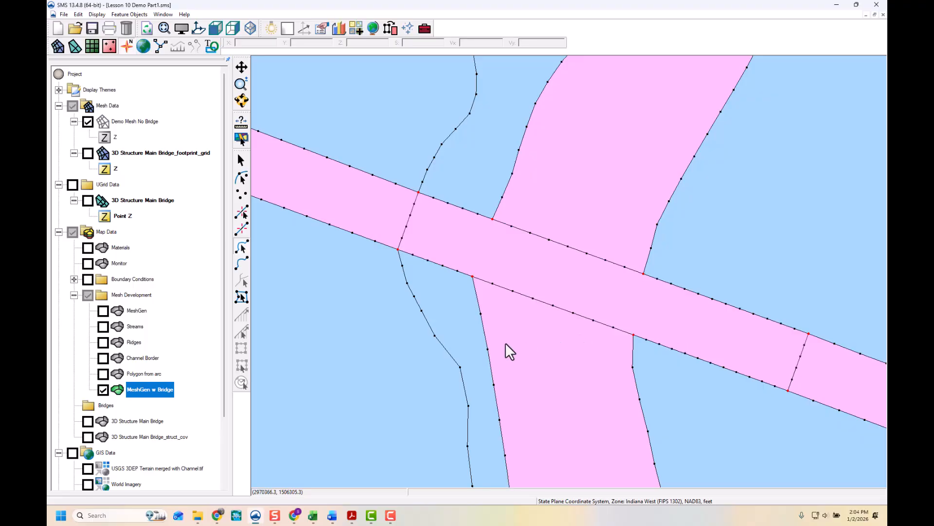
left_click(243, 249)
left_click(410, 209)
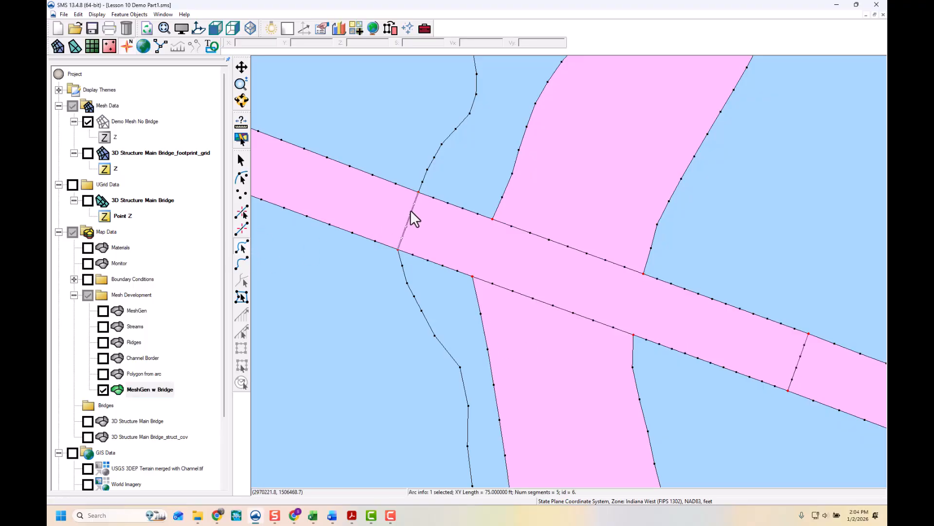
left_click(465, 211, "shift")
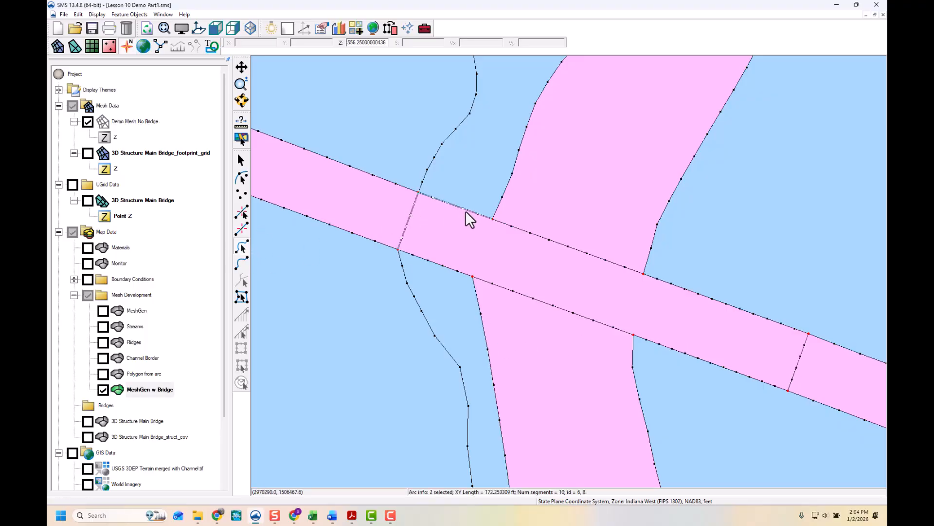
left_click(501, 287, "shift")
left_click(551, 239, "shift")
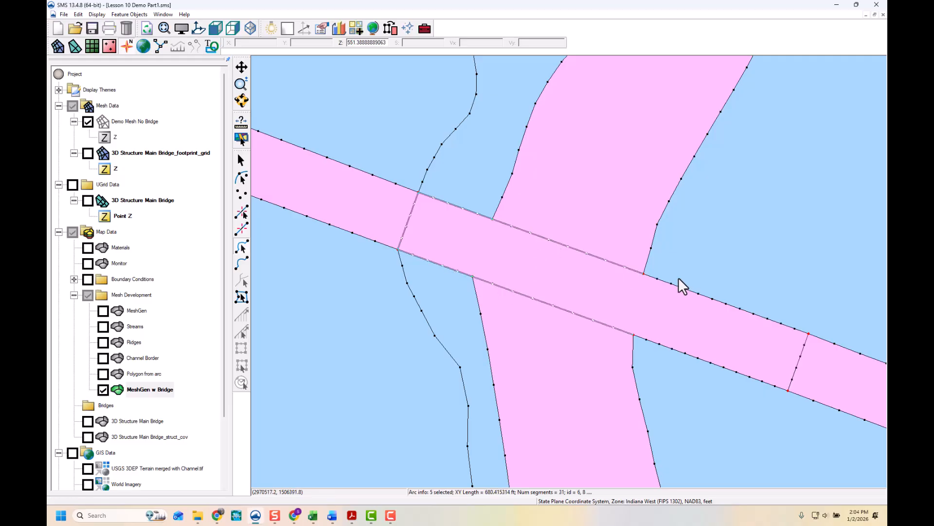
left_click(702, 291, "shift")
left_click(704, 360, "shift")
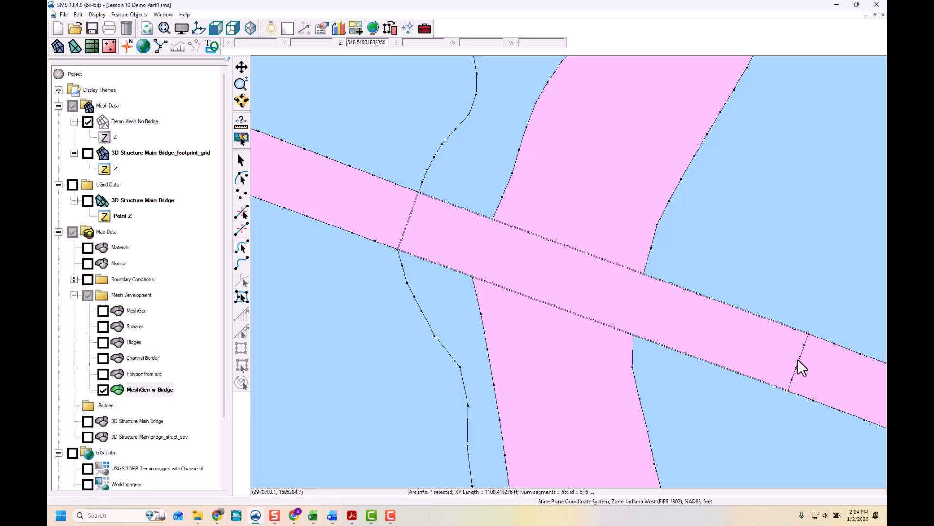
key("Delete")
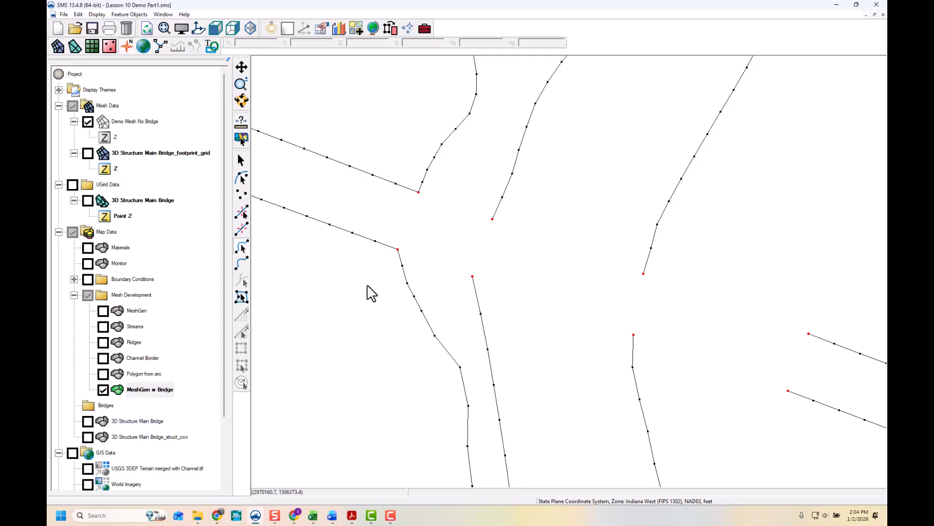
left_click(88, 438)
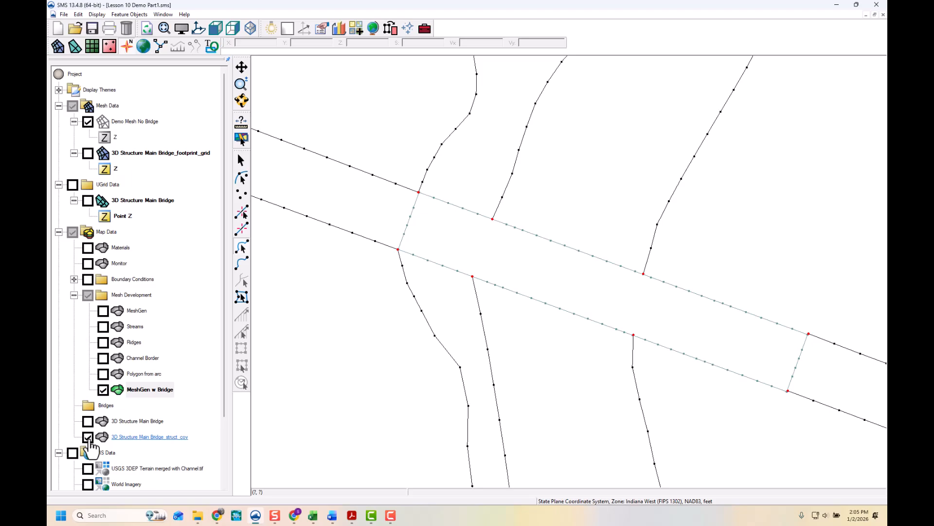
left_click(88, 437)
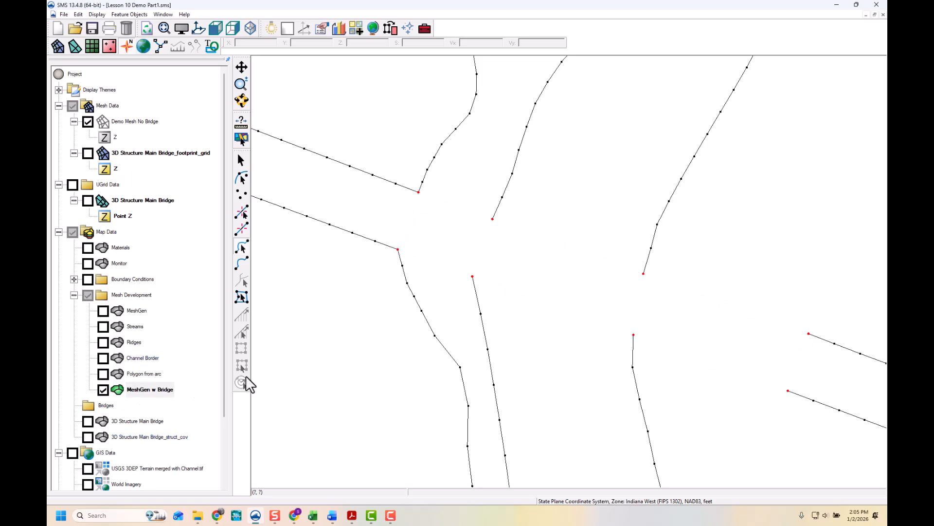
- Move the dangling arc end nodes around the removed footprint slightly away from the bridge location
left_click(242, 179)
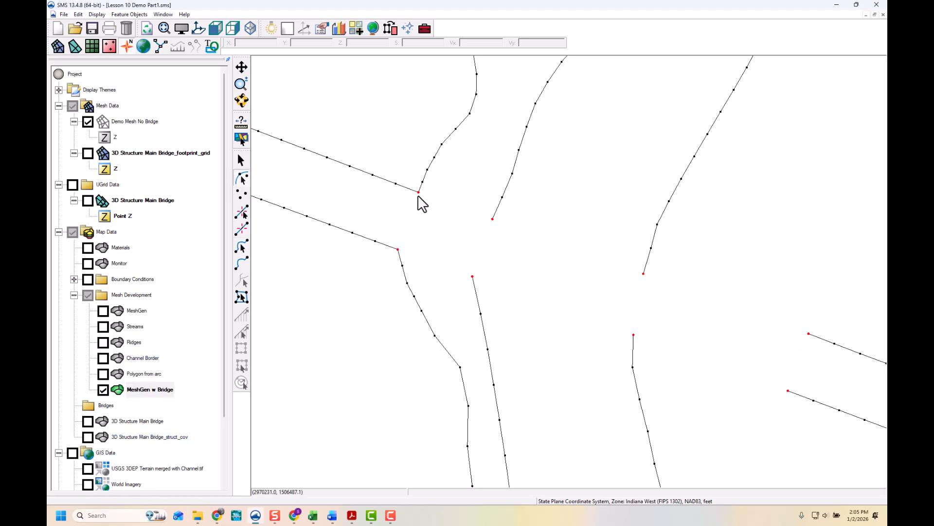
left_click_drag(417, 197, 413, 186)
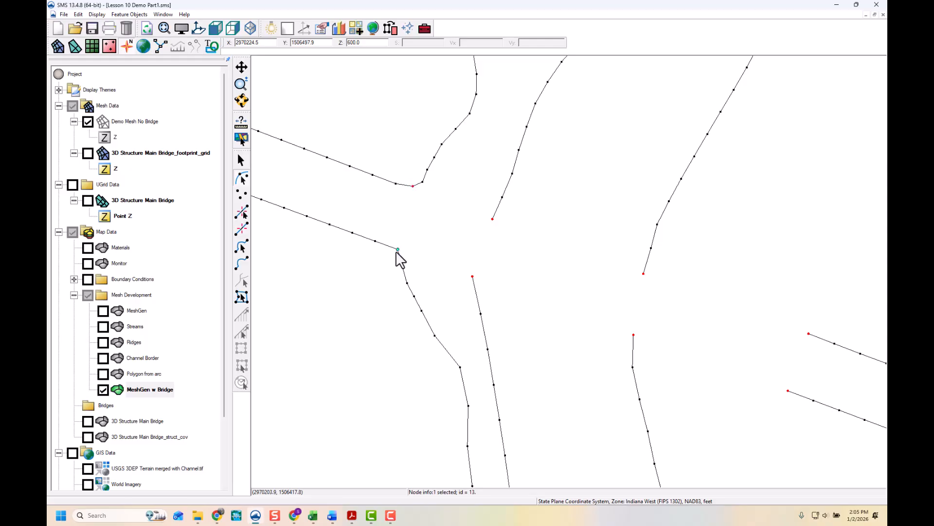
left_click_drag(398, 250, 390, 258)
left_click_drag(493, 219, 514, 215)
left_click_drag(472, 277, 460, 285)
left_click_drag(634, 339, 615, 339)
left_click_drag(644, 275, 636, 264)
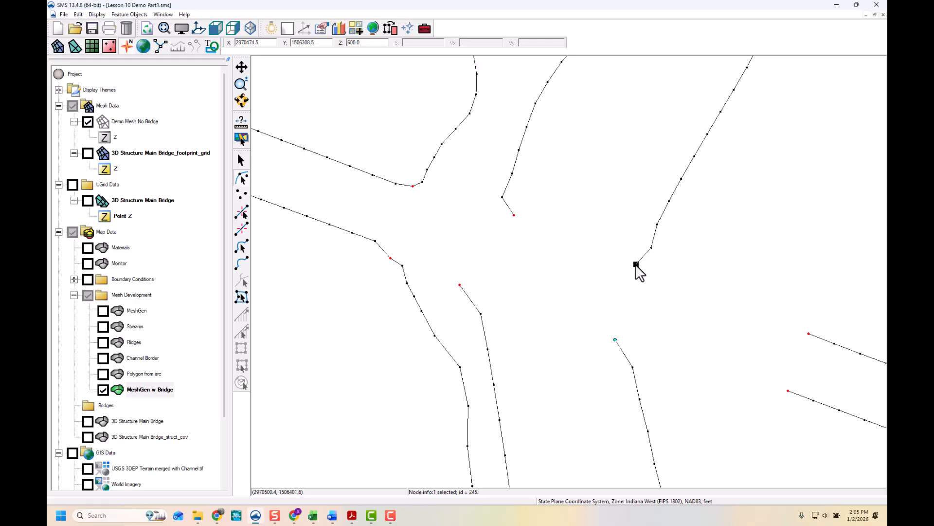
left_click_drag(810, 333, 816, 324)
left_click_drag(788, 390, 785, 402)
- Copy the four footprint arcs from the 3D Structure Main Bridge_struct_cov coverage into the MeshGen w Bridge coverage
left_click(88, 437)
left_click(123, 437)
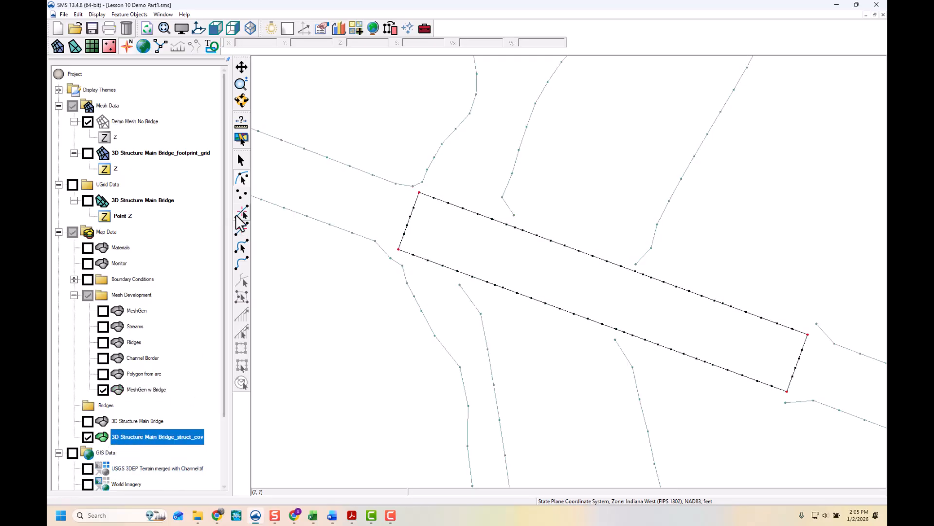
left_click(240, 245)
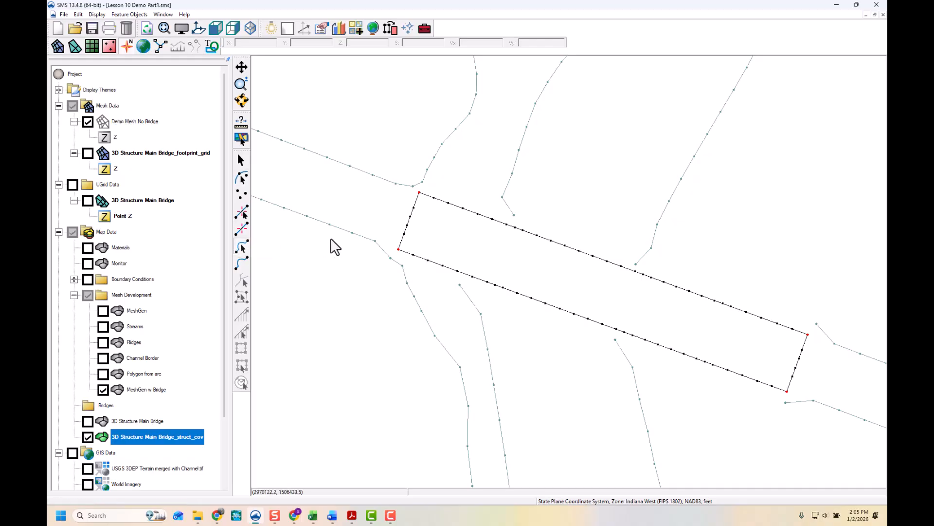
left_click_drag(371, 149, 866, 448)
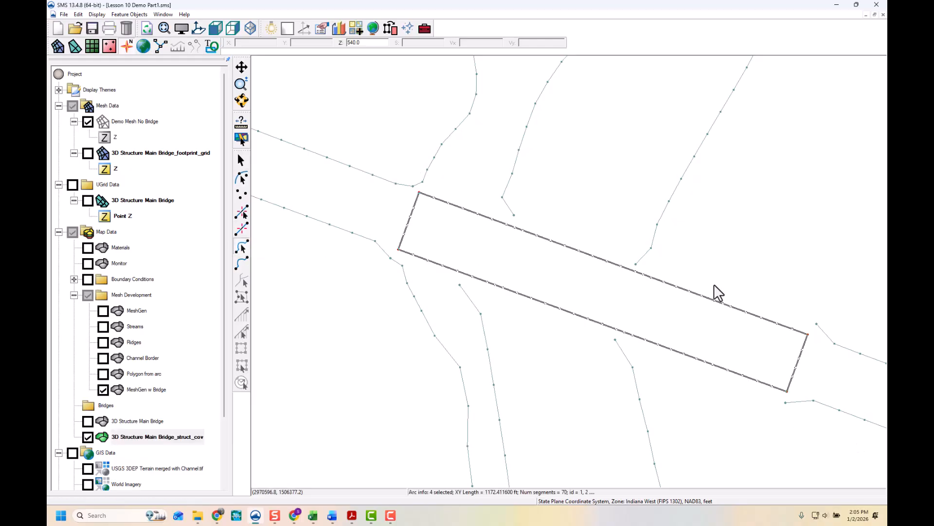
right_click(709, 298)
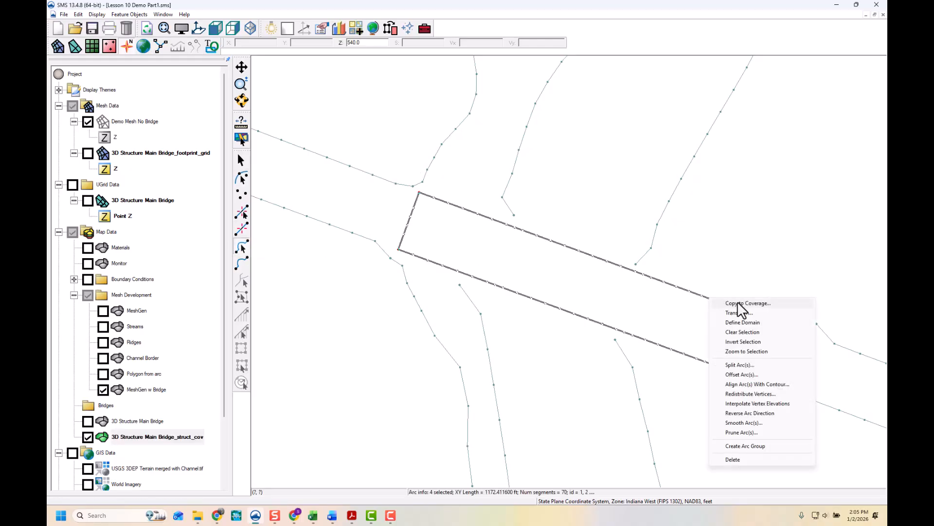
left_click(737, 301)
left_click(491, 317)
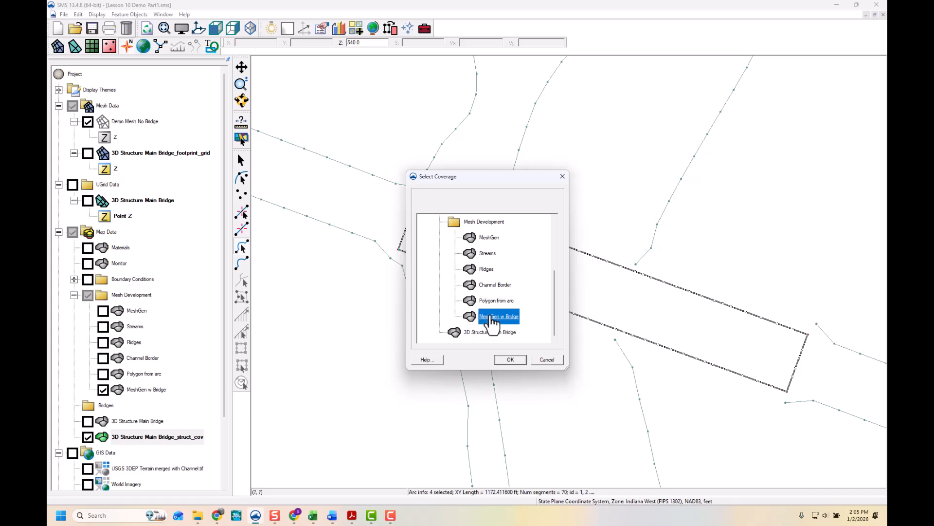
left_click(510, 359)
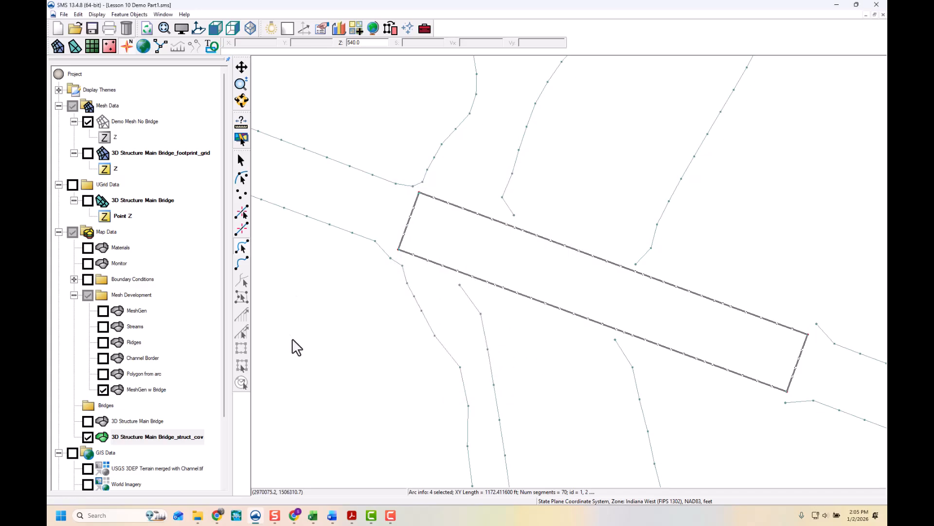
left_click(88, 436)
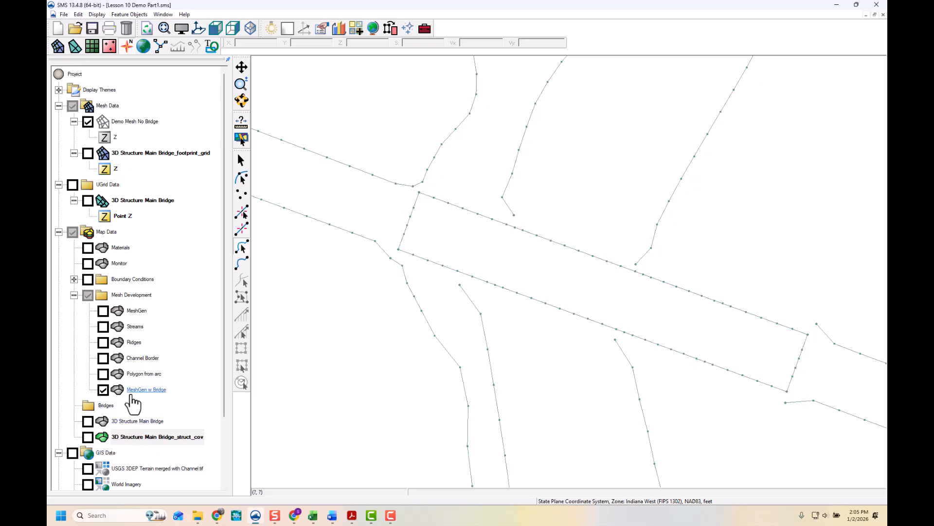
left_click(146, 390)
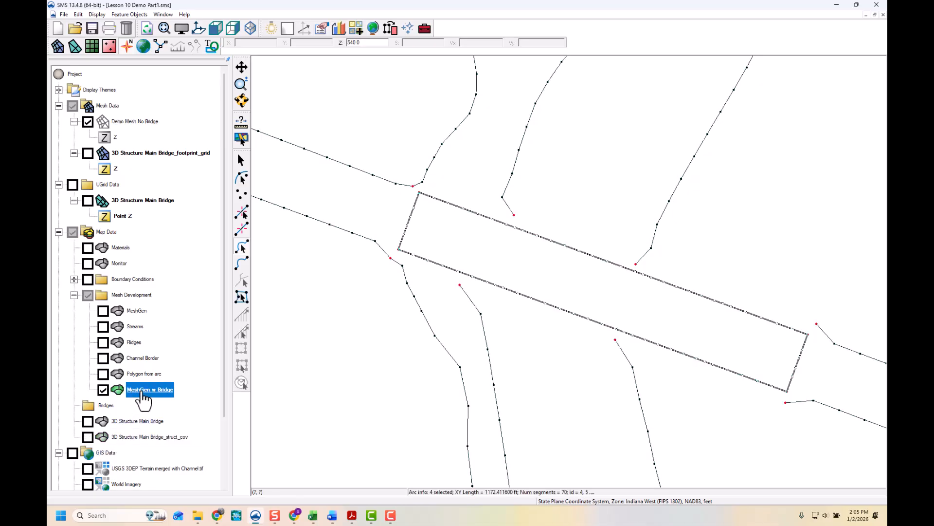
left_click(398, 335)
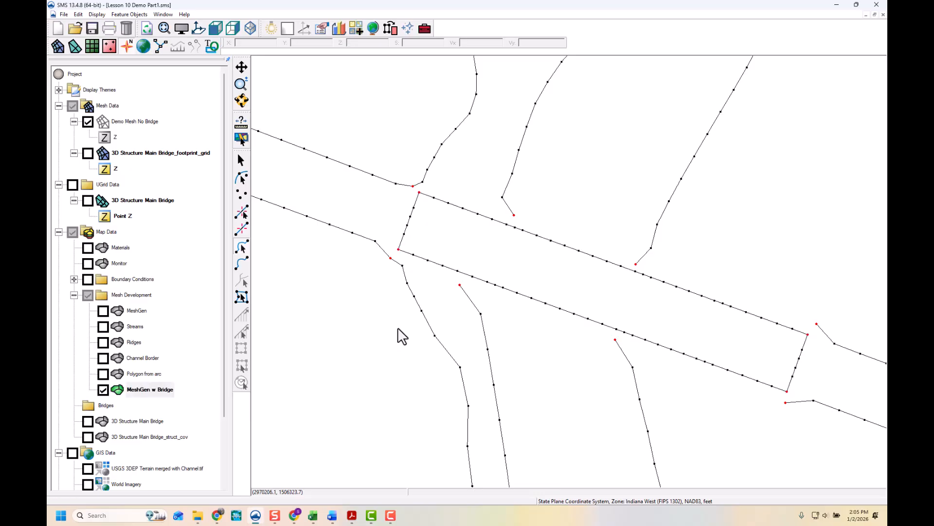
- Snap the dangling arc end nodes onto the copied footprint arcs to connect them
left_click(242, 178)
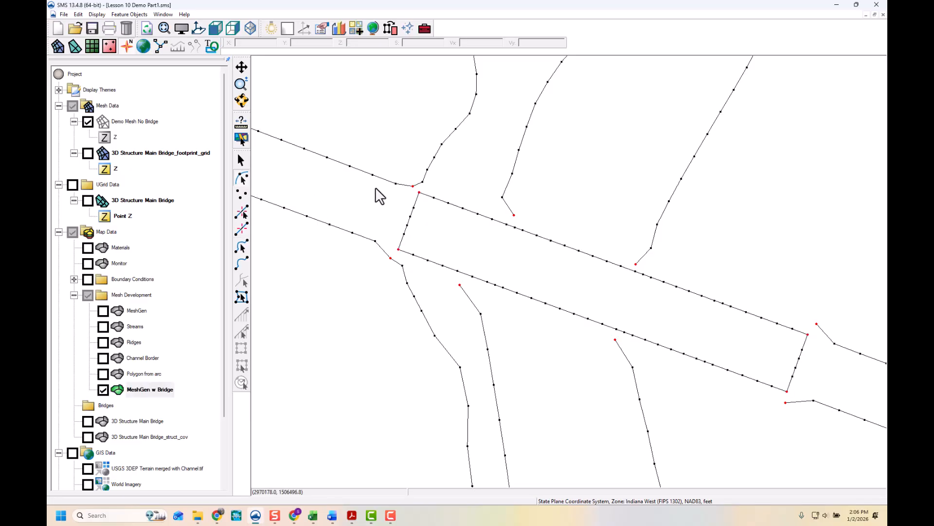
left_click(414, 188)
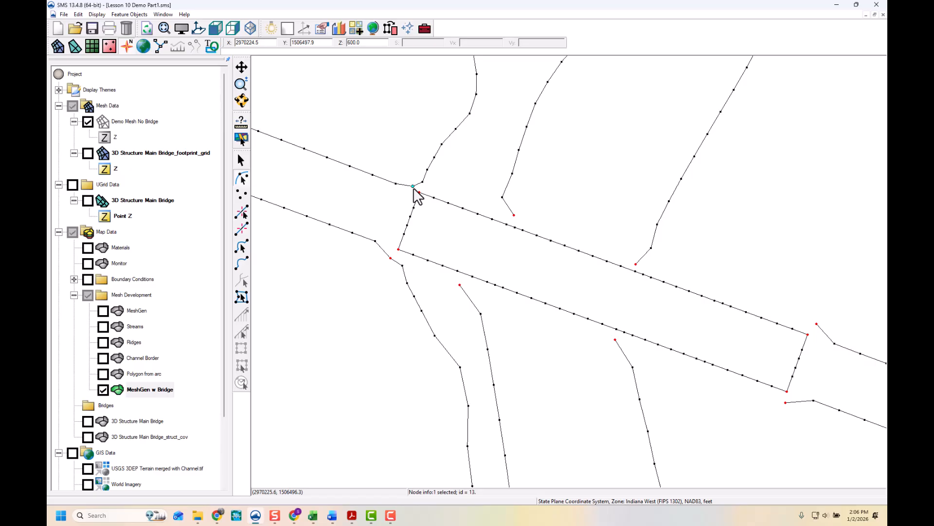
left_click_drag(413, 189, 420, 194)
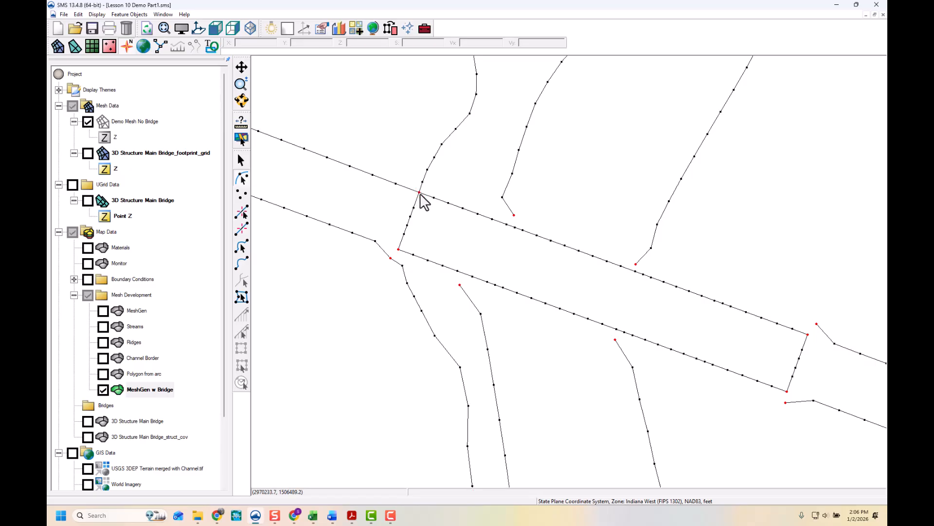
left_click(391, 258)
left_click_drag(391, 258, 398, 250)
left_click(513, 216)
left_click_drag(514, 216, 493, 218)
left_click_drag(469, 284, 472, 277)
left_click(614, 340)
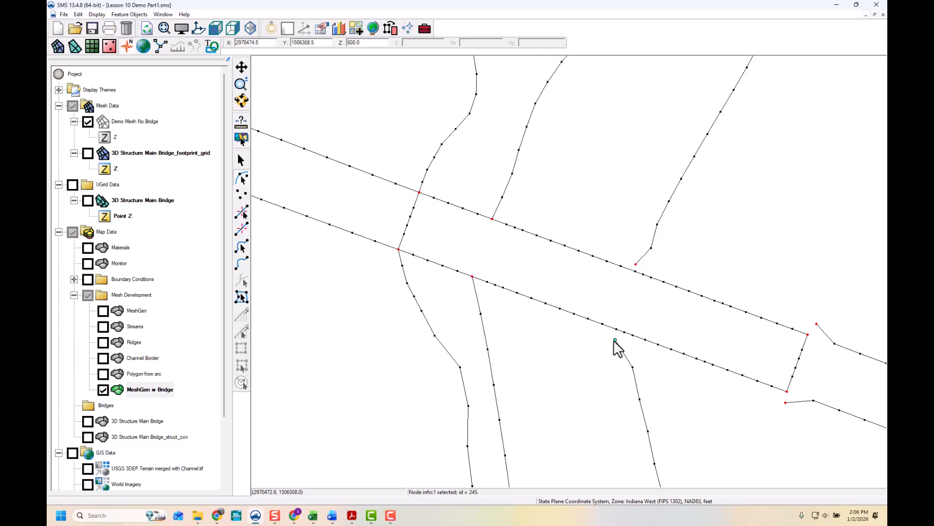
left_click_drag(627, 339, 632, 335)
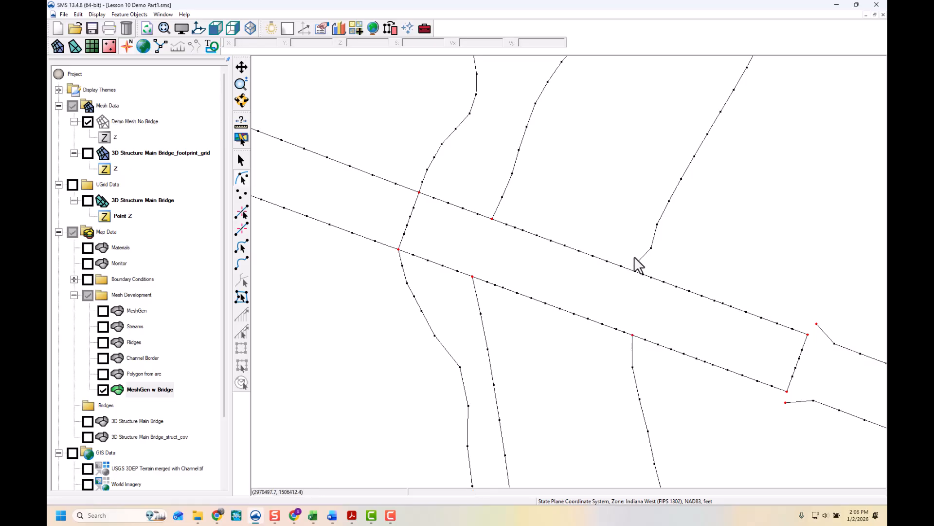
left_click_drag(635, 266, 644, 274)
left_click_drag(818, 324, 808, 335)
- Build polygons in the MeshGen w Bridge coverage
scroll(508, 209, "down", 2)
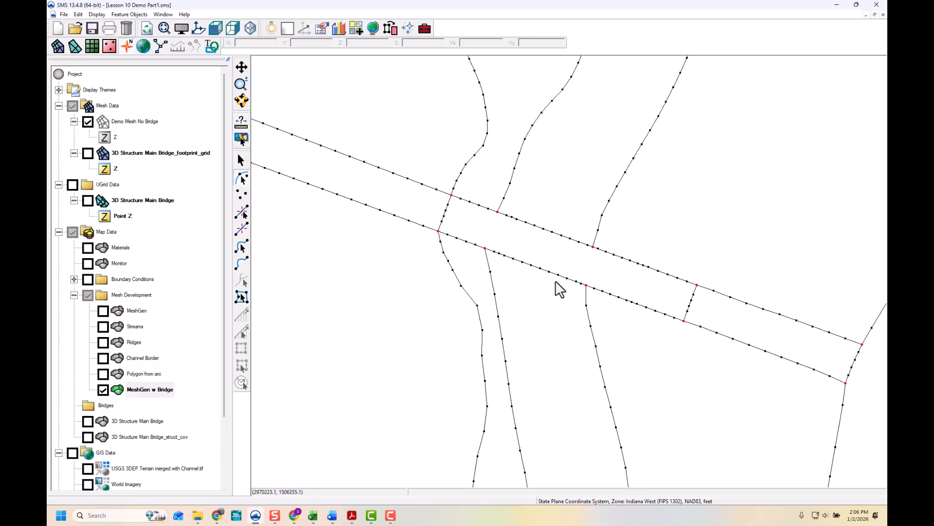
left_click(389, 29)
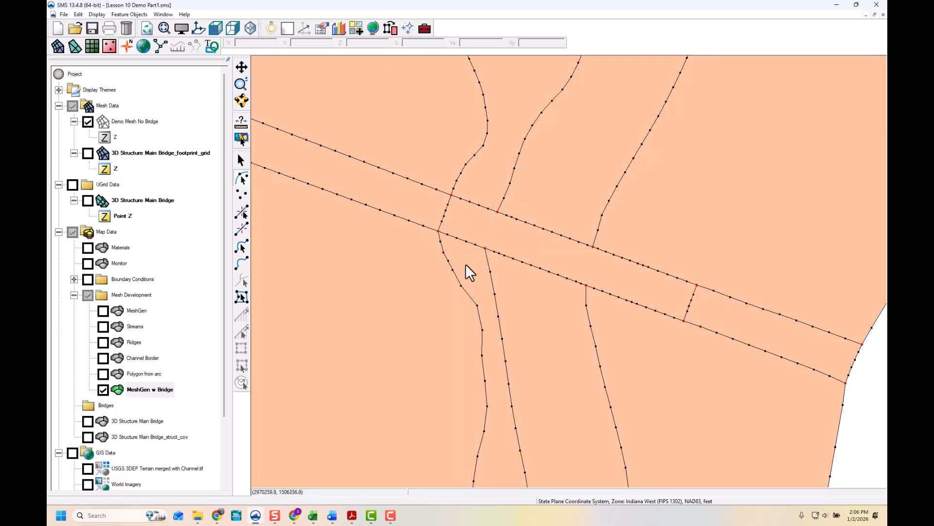
- Set the footprint polygon's mesh type to 2D Mesh/UGrid using the 3D Structure Main Bridge_footprint_grid mesh
scroll(469, 271, "down", 2)
left_click(241, 297)
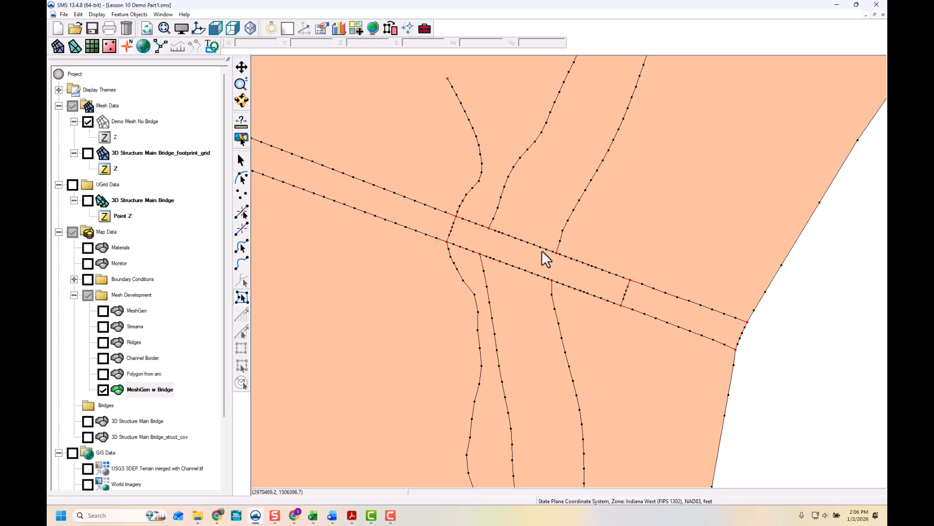
left_click(541, 266)
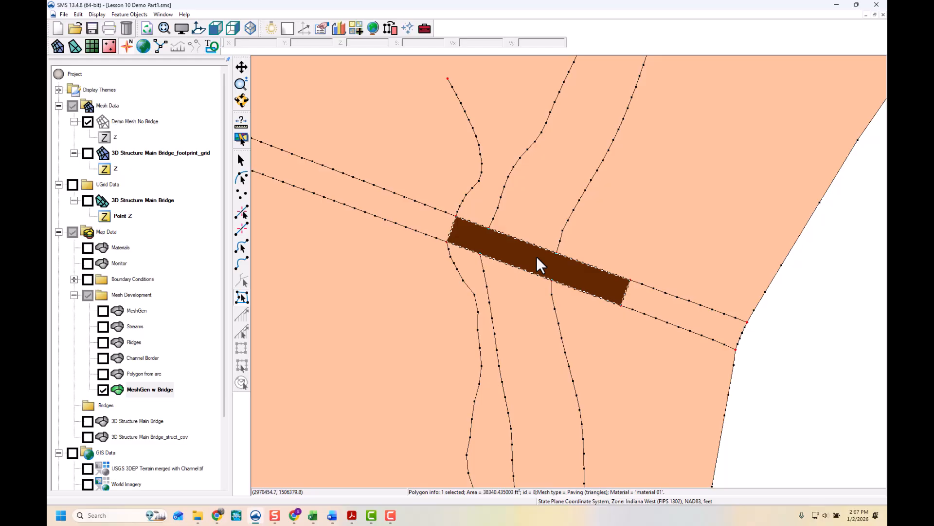
double_click(537, 257)
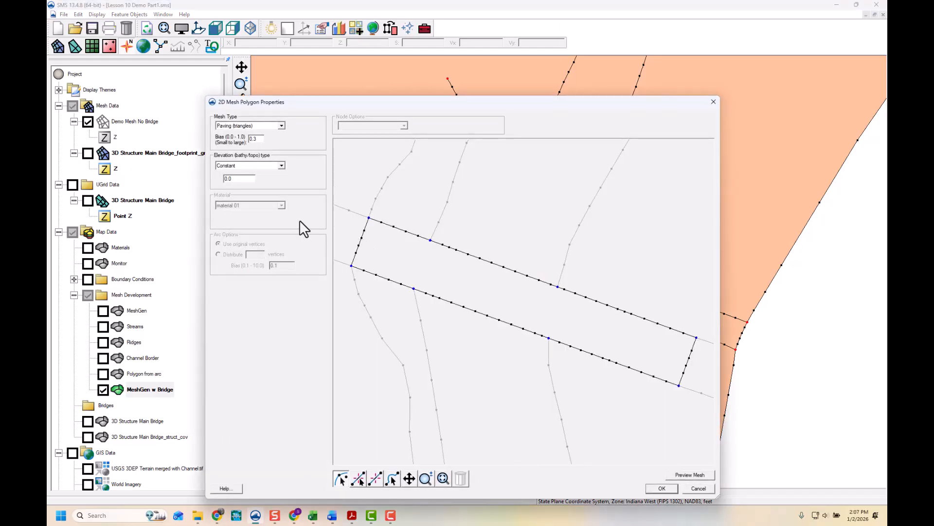
left_click(281, 126)
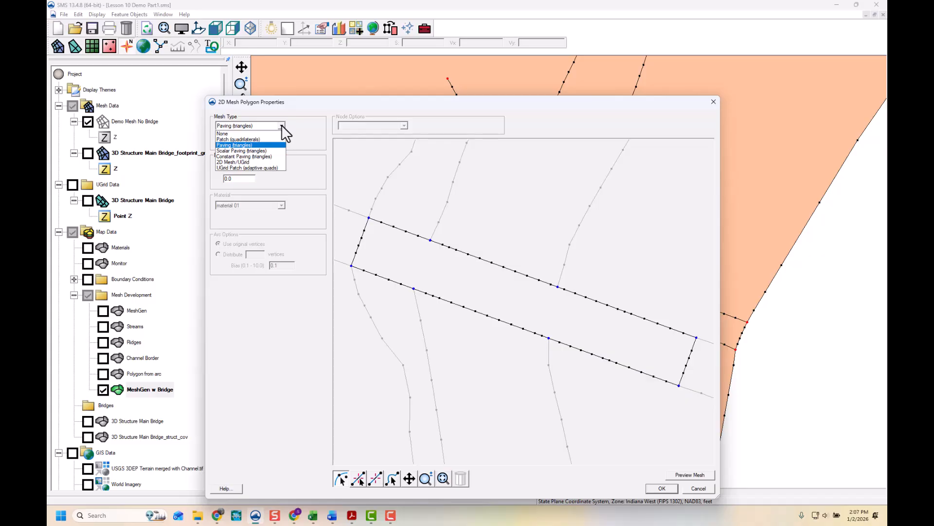
left_click(233, 163)
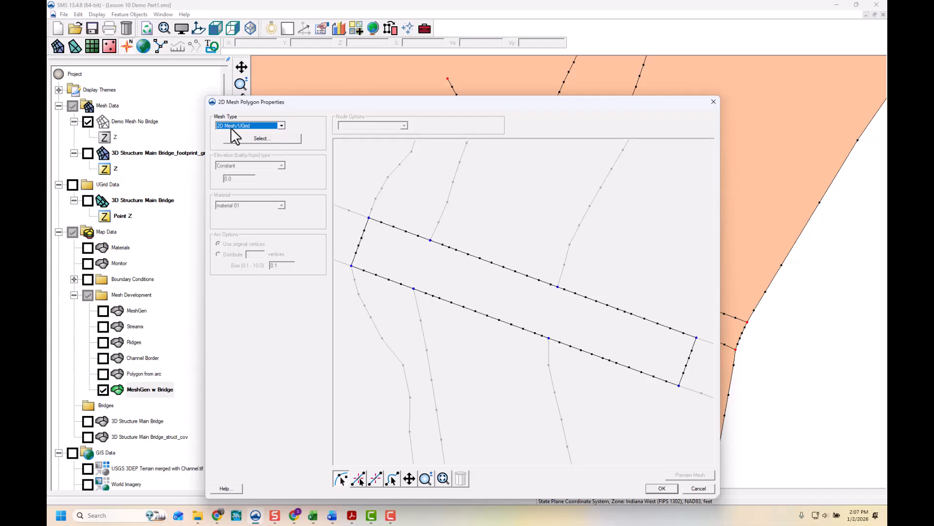
left_click(250, 137)
left_click(479, 316)
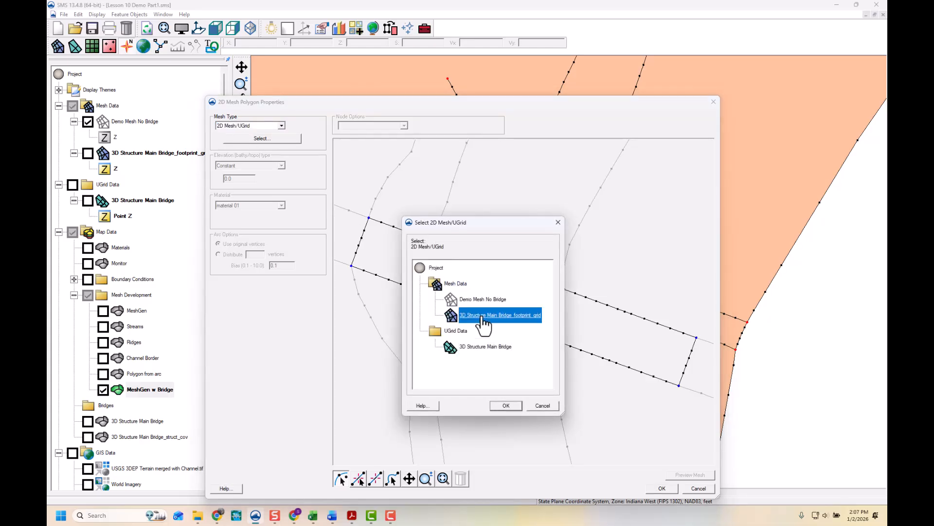
left_click(511, 406)
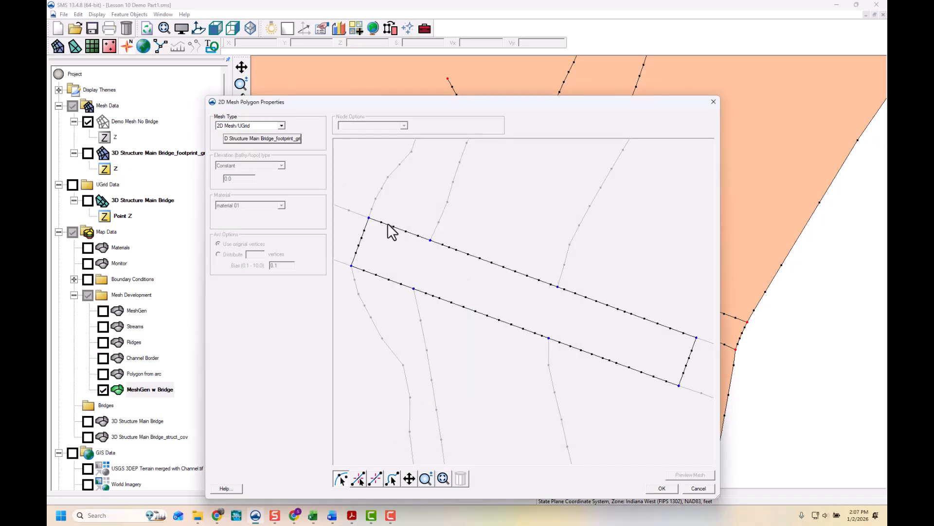
left_click(662, 488)
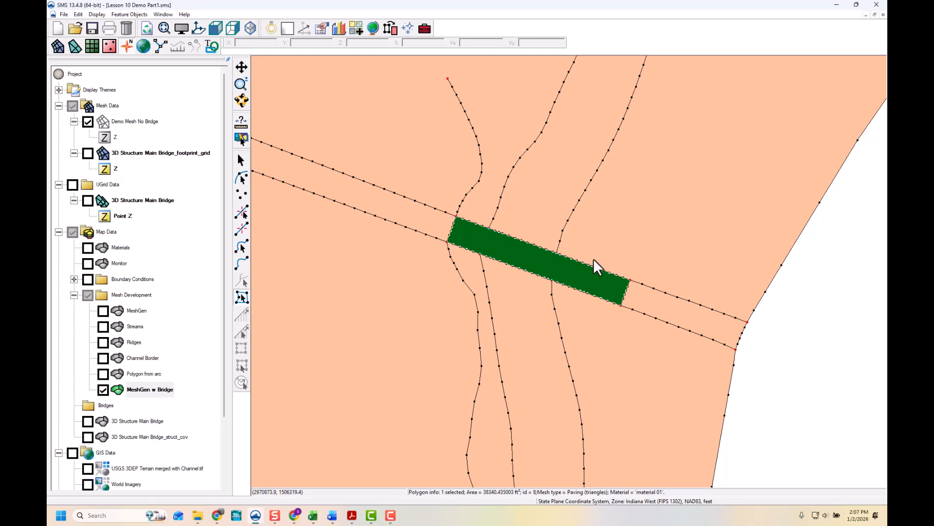
- Set the mesh type of the four channel and road polygons adjoining the footprint to Scalar Paving (triangles)
left_click(549, 219)
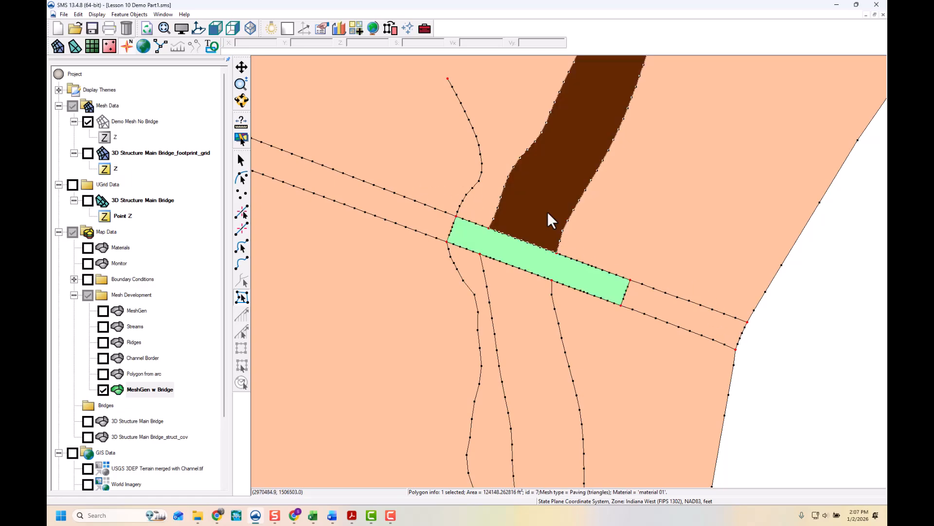
left_click(406, 210, "shift")
left_click(526, 332, "shift")
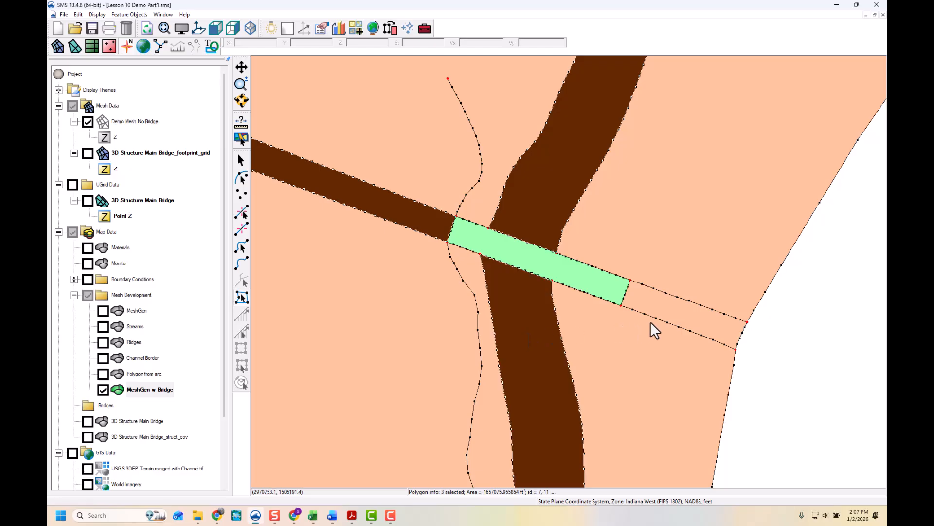
left_click(657, 312, "shift")
right_click(658, 311)
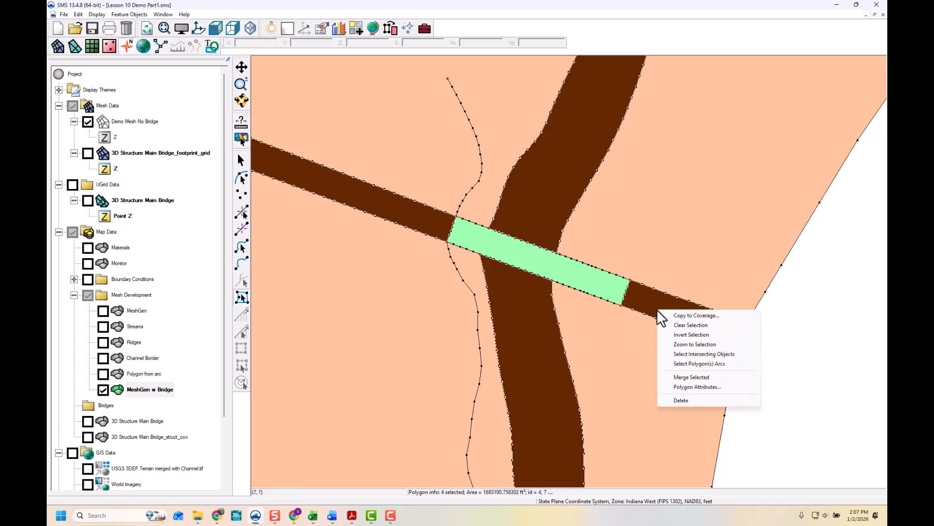
left_click(703, 388)
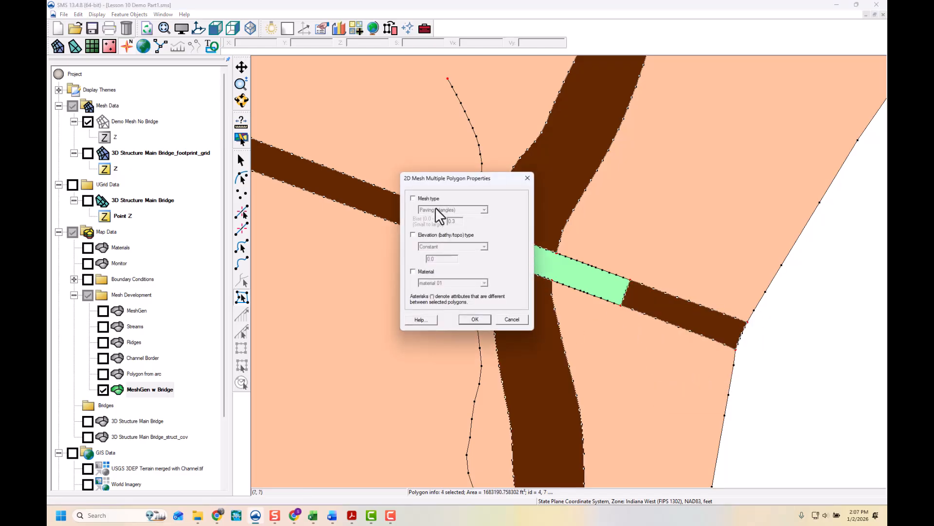
left_click(413, 198)
left_click(452, 209)
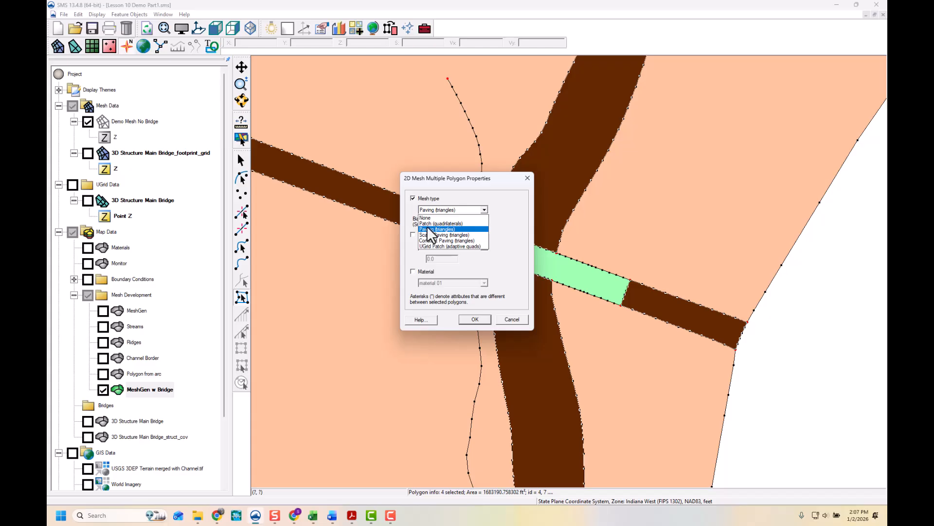
left_click(428, 229)
left_click(466, 319)
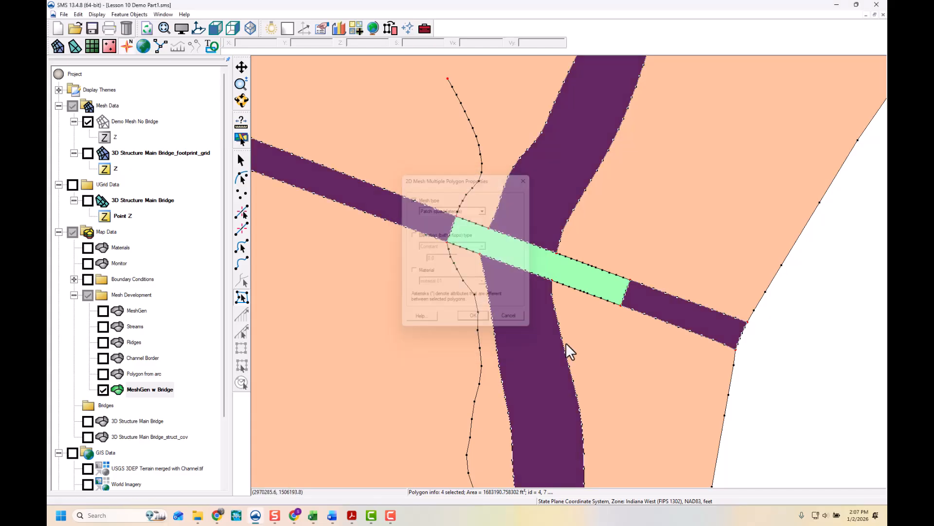
left_click(790, 380)
scroll(513, 312, "down", 6)
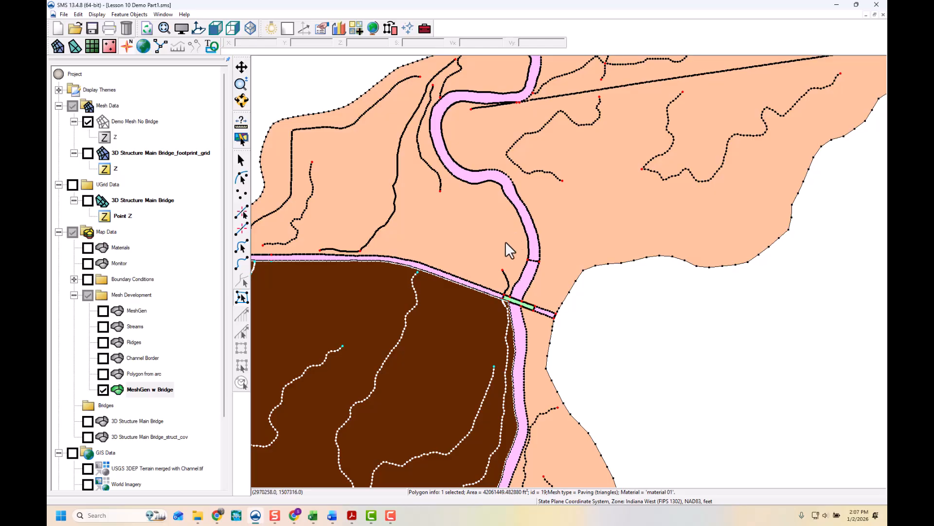
- Set the four selected floodplain polygons' mesh type to Constant Paving (triangles) with a 200 ft target size
left_click(505, 241, "shift")
left_click(577, 221, "shift")
left_click(538, 360, "shift")
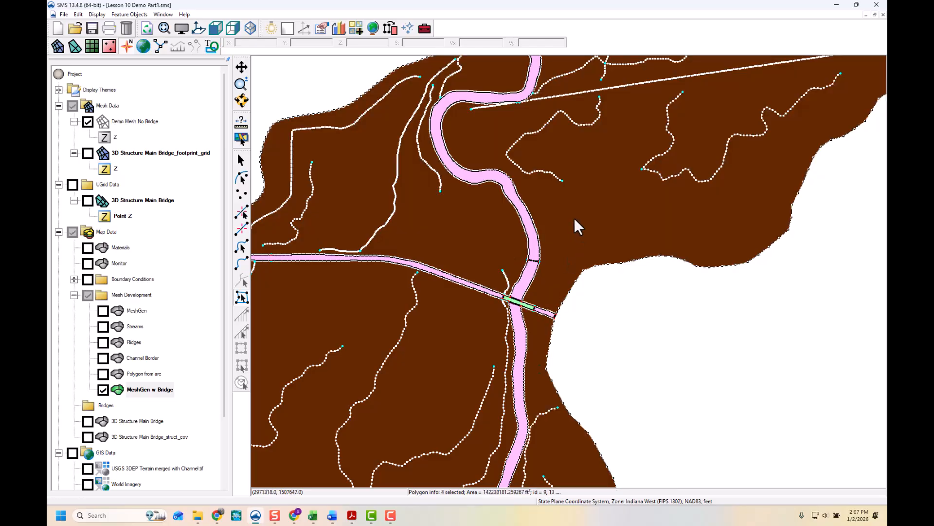
right_click(575, 218)
left_click(604, 294)
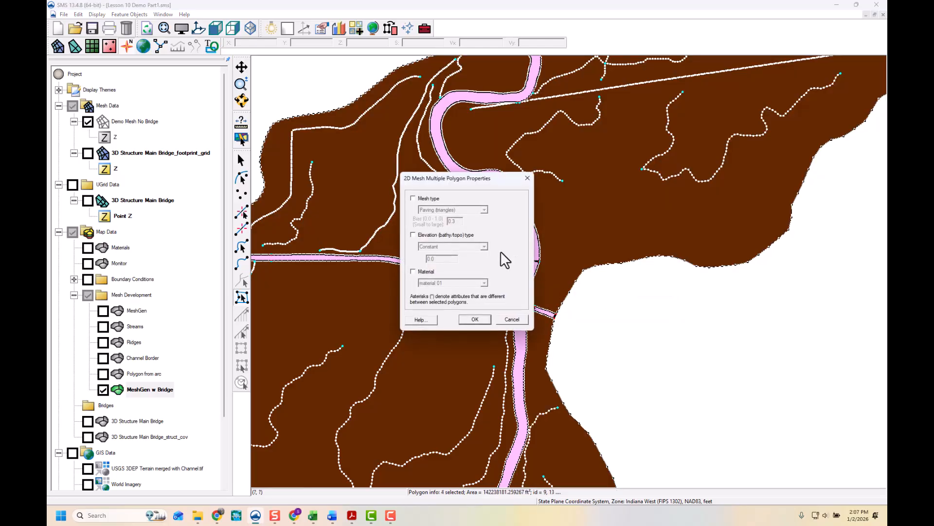
left_click(413, 198)
left_click(424, 209)
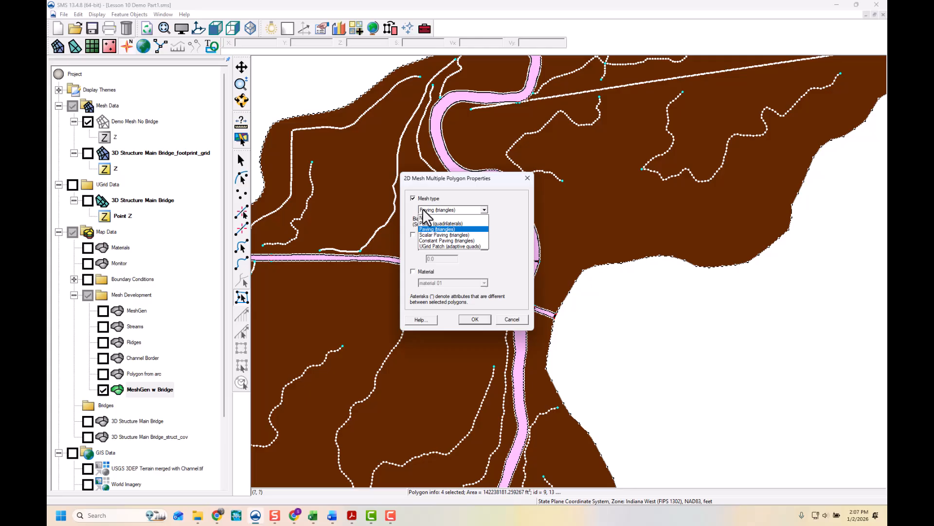
left_click(431, 241)
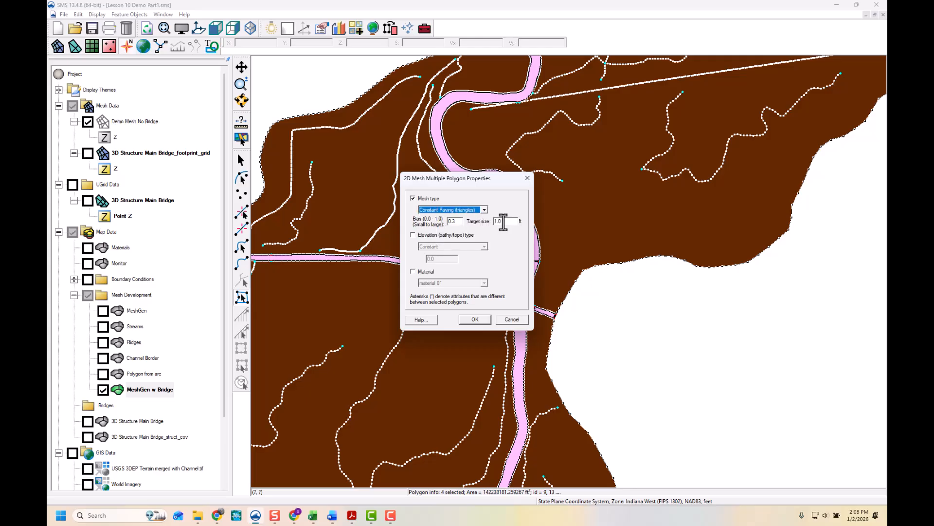
left_click_drag(505, 221, 493, 221)
type("200")
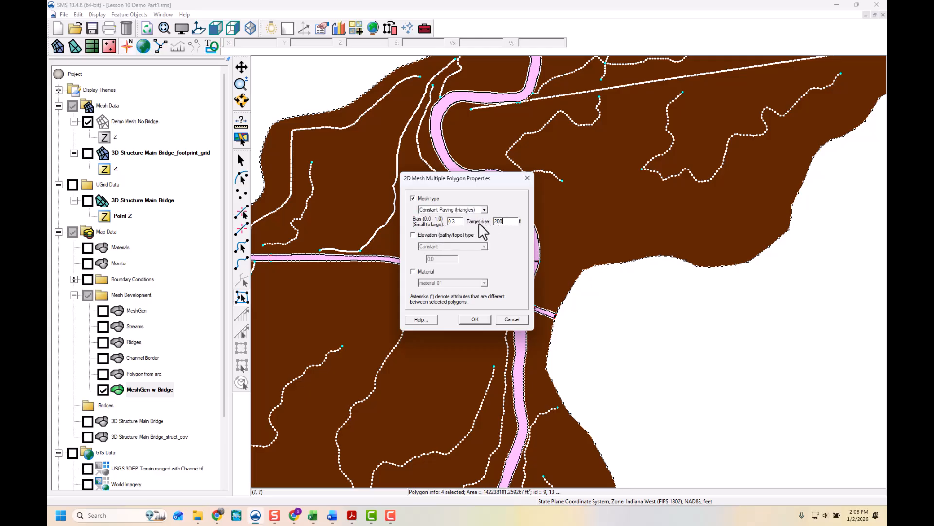
left_click(475, 320)
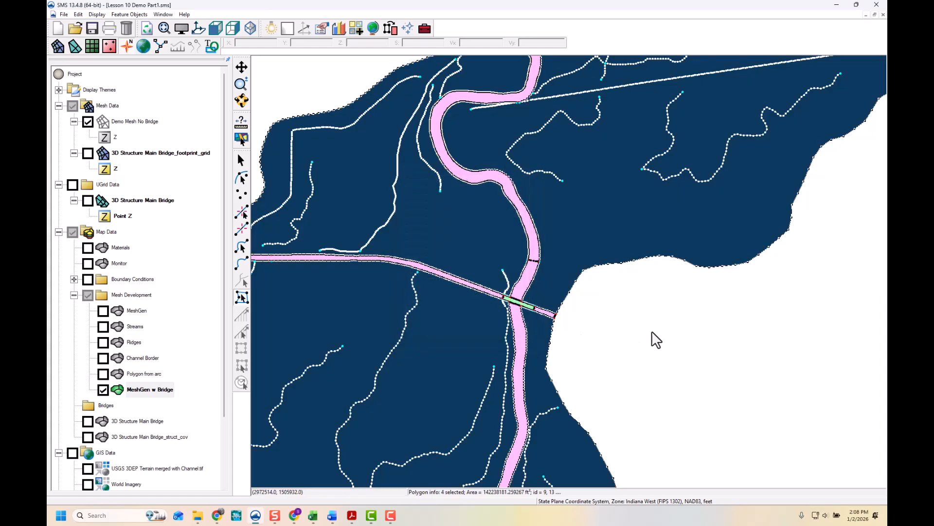
- Set the elevation type of all polygons in the coverage to Raster using the USGS 3DEP Terrain merged with Channel.tif raster
scroll(605, 323, "down", 3)
scroll(483, 232, "down", 3)
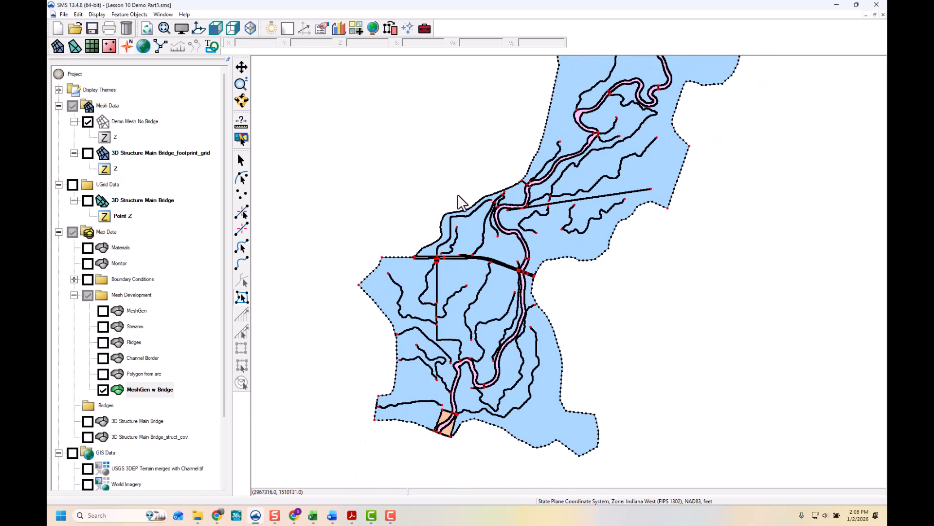
scroll(415, 436, "down", 2)
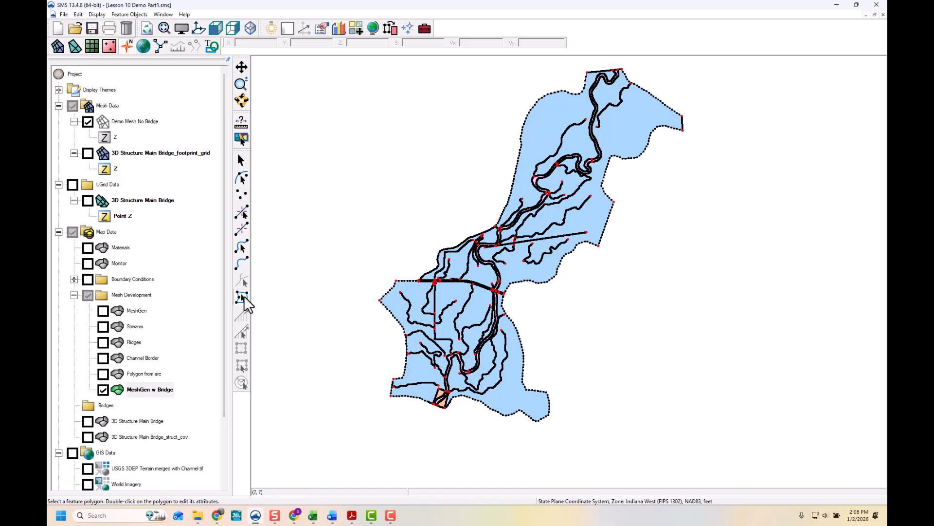
key("ctrl+a")
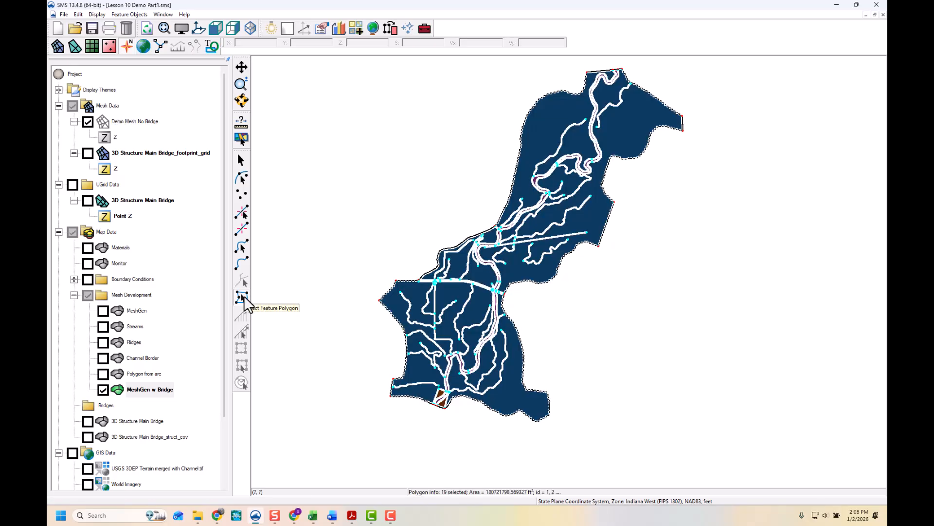
right_click(471, 278)
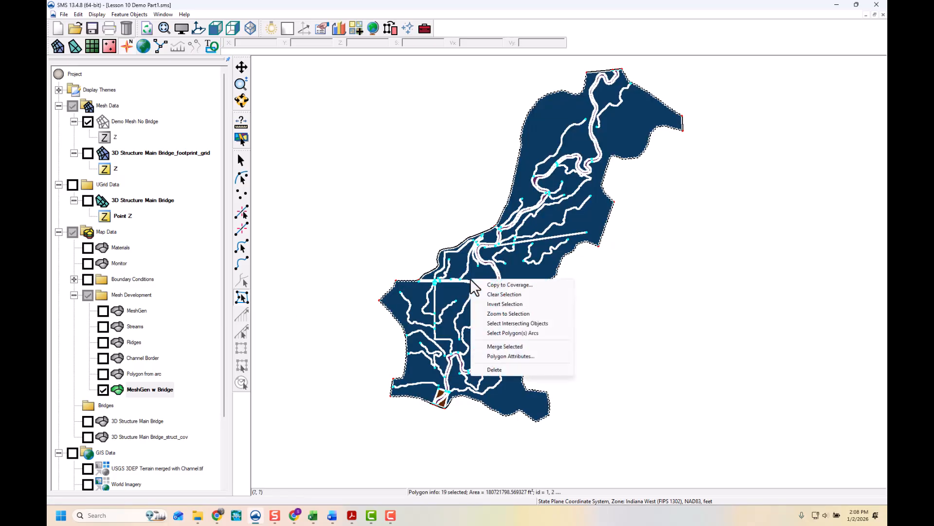
left_click(511, 356)
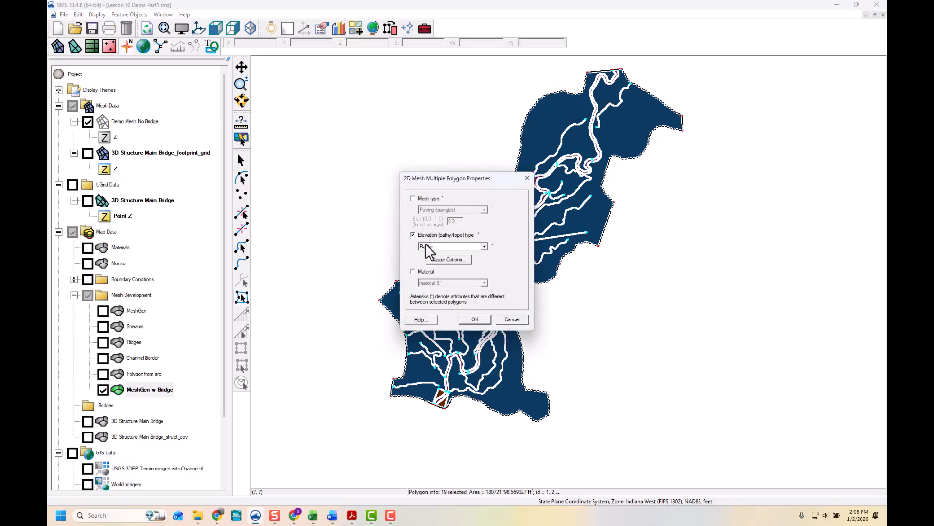
left_click(442, 261)
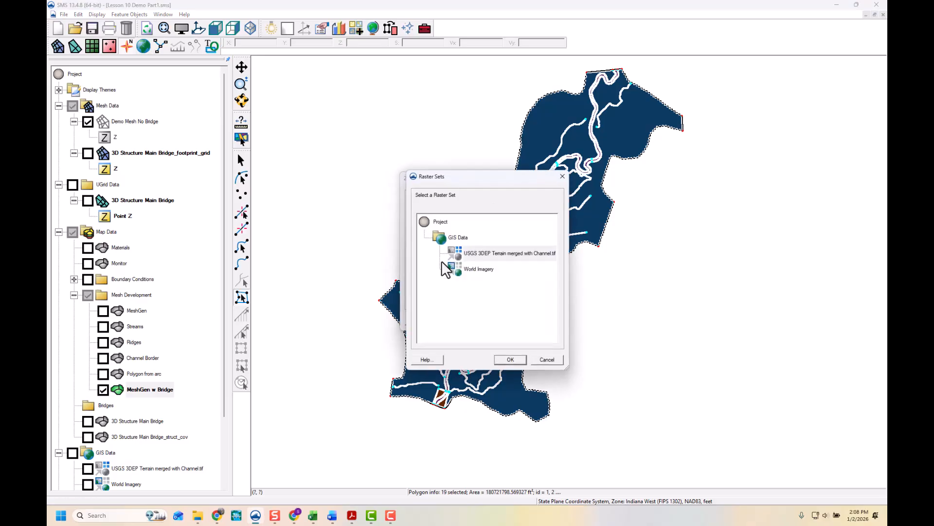
left_click(478, 258)
left_click(511, 359)
left_click(475, 319)
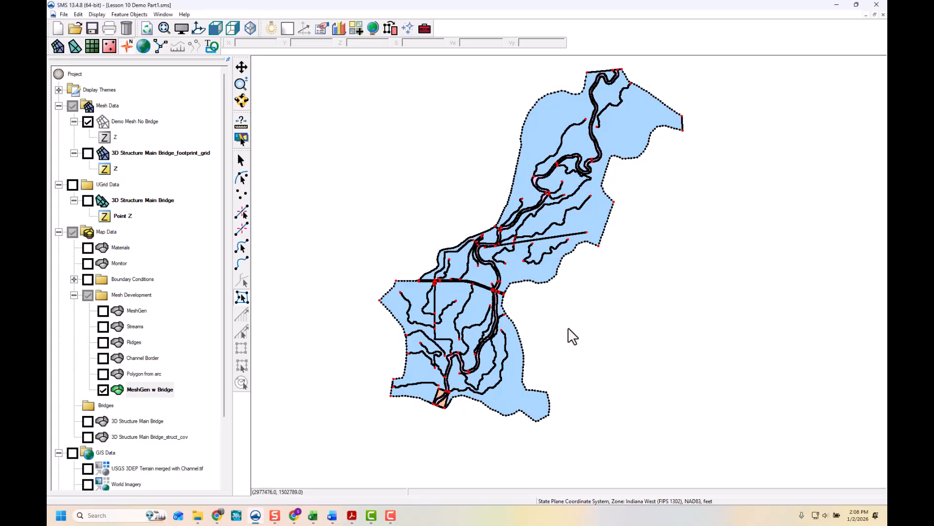
- Open the 2D Mesh from Coverage tool and choose the MeshGen w Bridge coverage as its input
left_click(425, 29)
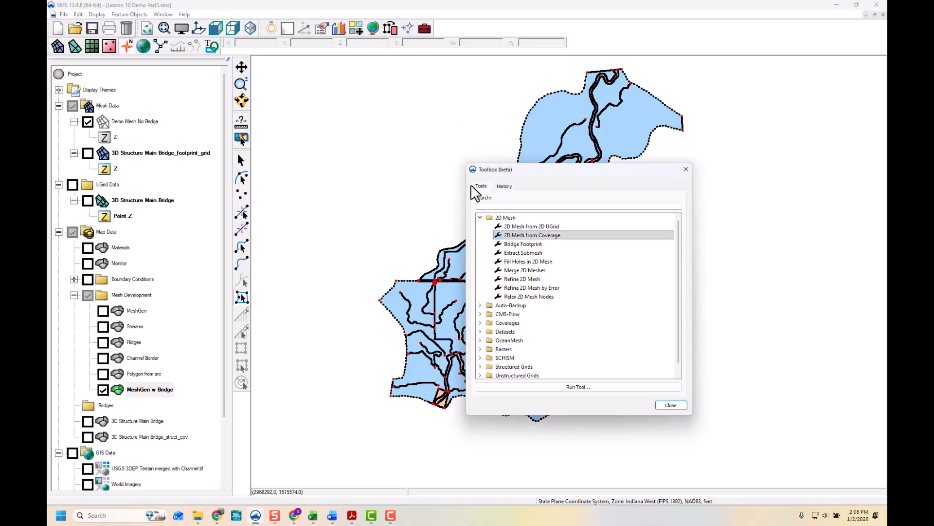
left_click(479, 217)
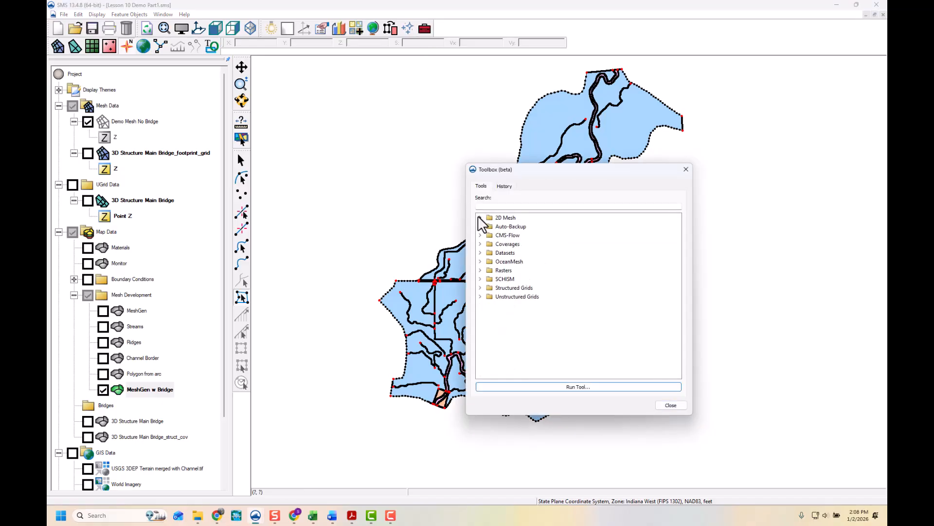
left_click(480, 217)
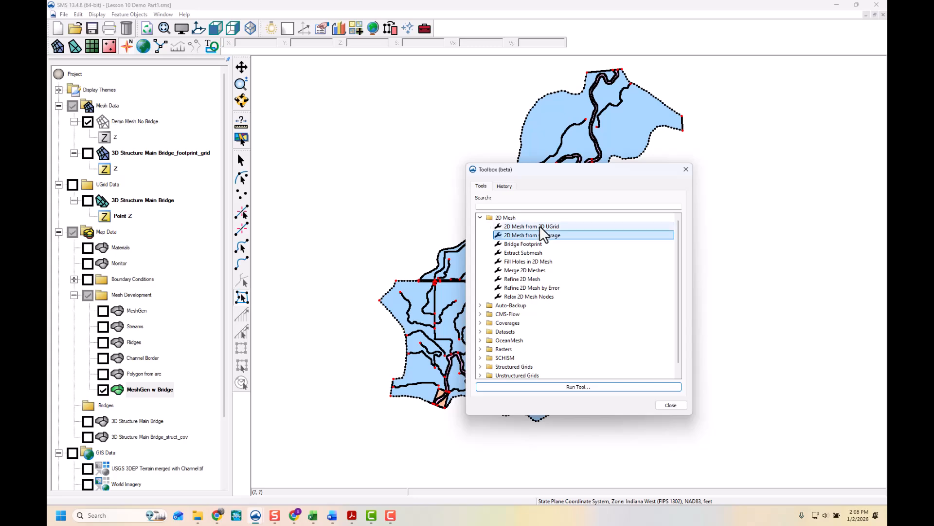
left_click(517, 237)
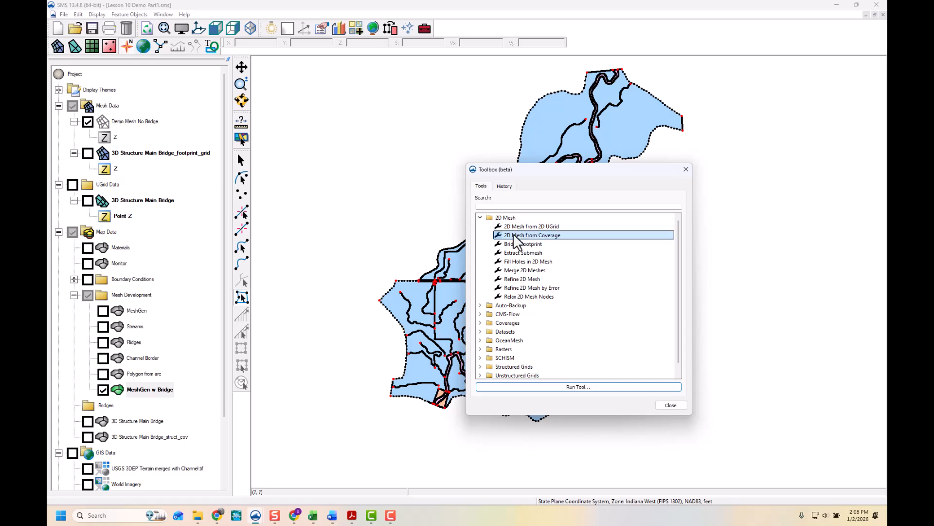
left_click(590, 389)
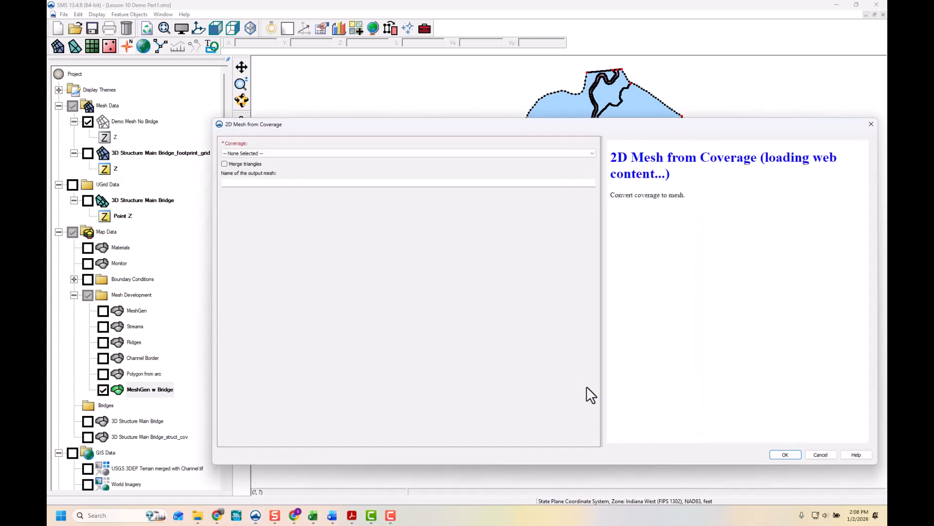
left_click(261, 154)
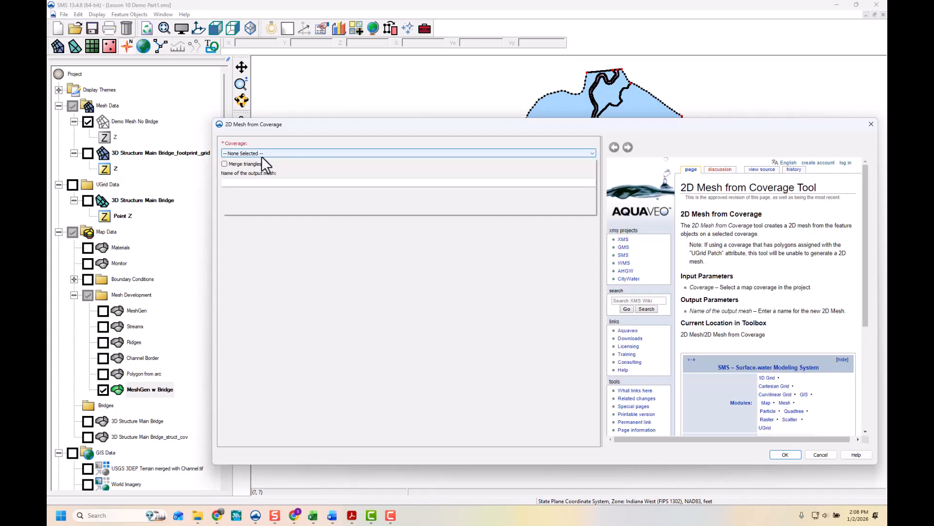
scroll(325, 186, "down", 1)
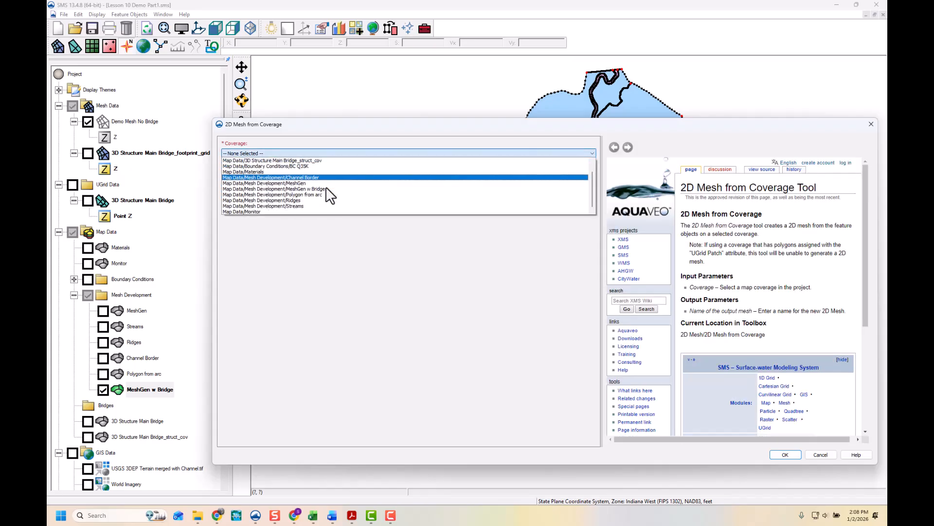
left_click(319, 190)
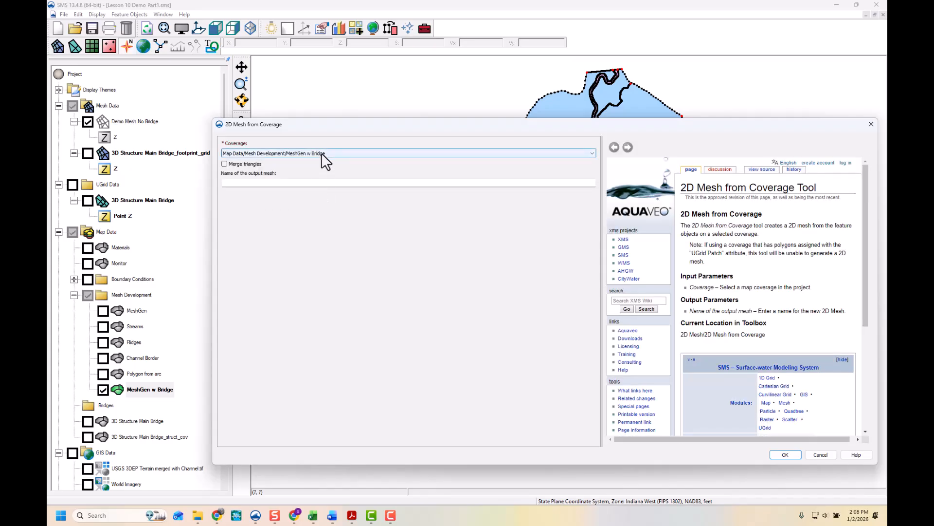
- Enable triangle merging, name the output mesh Mesh w Bridge, and run the tool
left_click(224, 164)
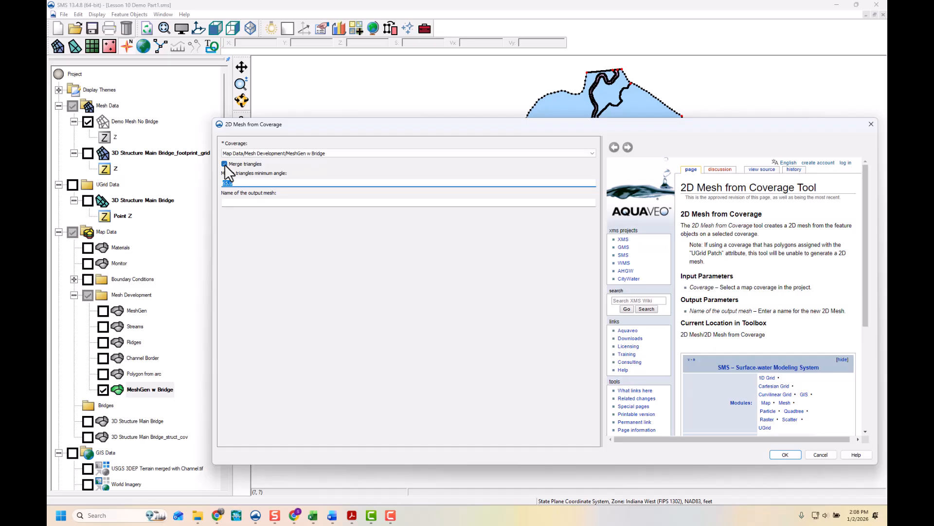
left_click(237, 183)
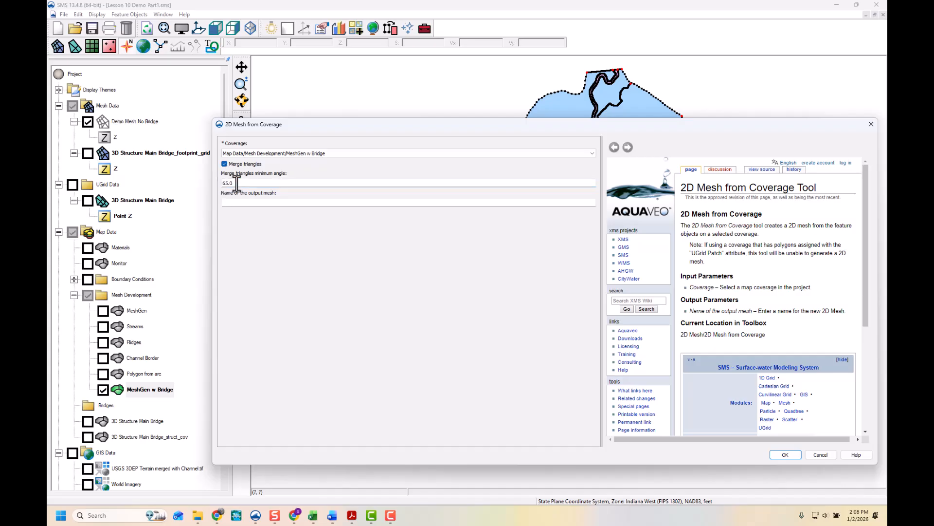
left_click(238, 203)
type("Mesh w Brisd")
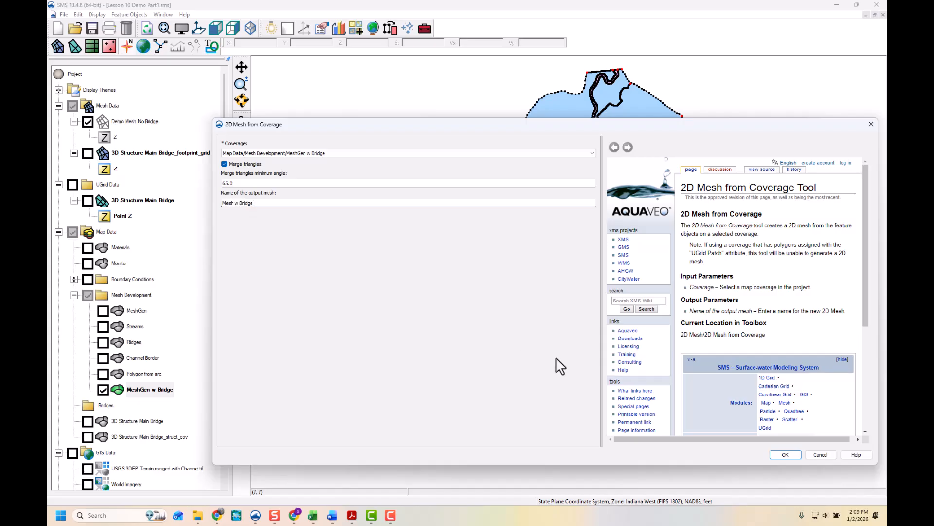
left_click(786, 454)
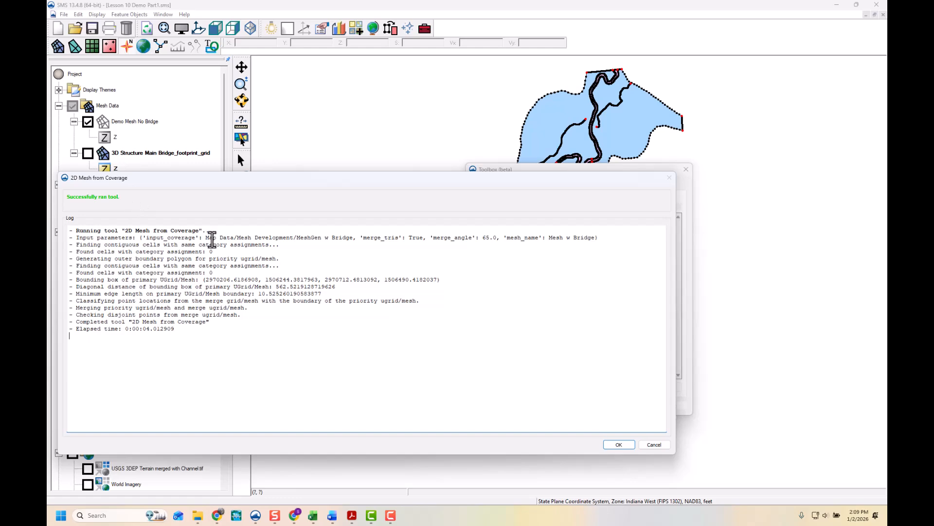
left_click(618, 445)
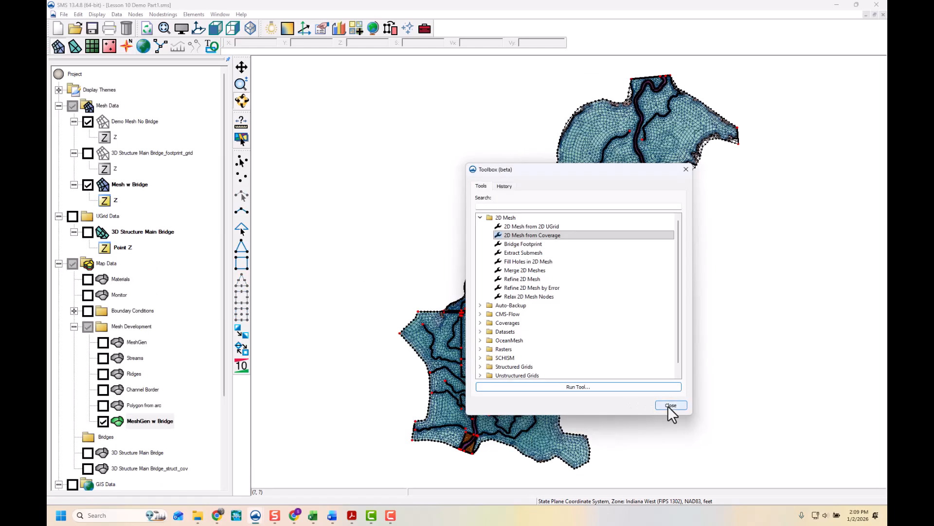
left_click(668, 404)
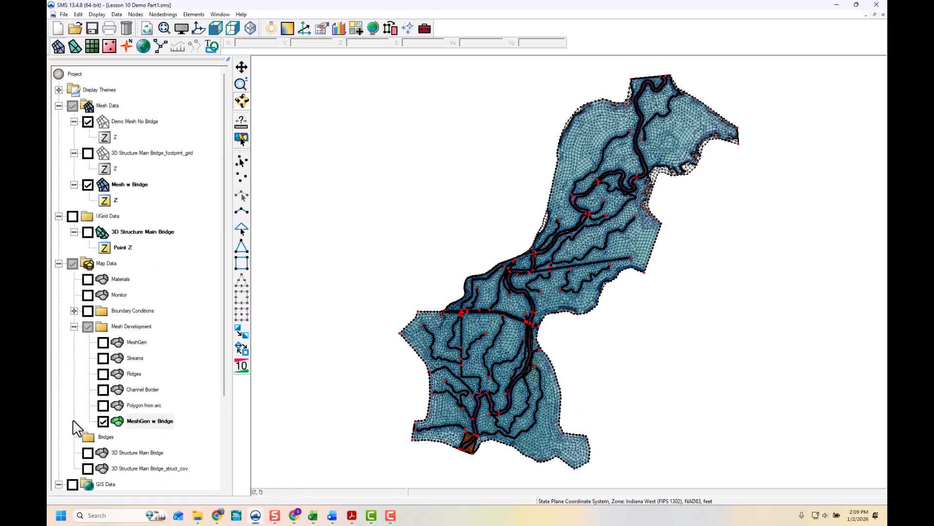
- Hide the MeshGen w Bridge coverage and examine the generated mesh around the bridge crossing
left_click(103, 421)
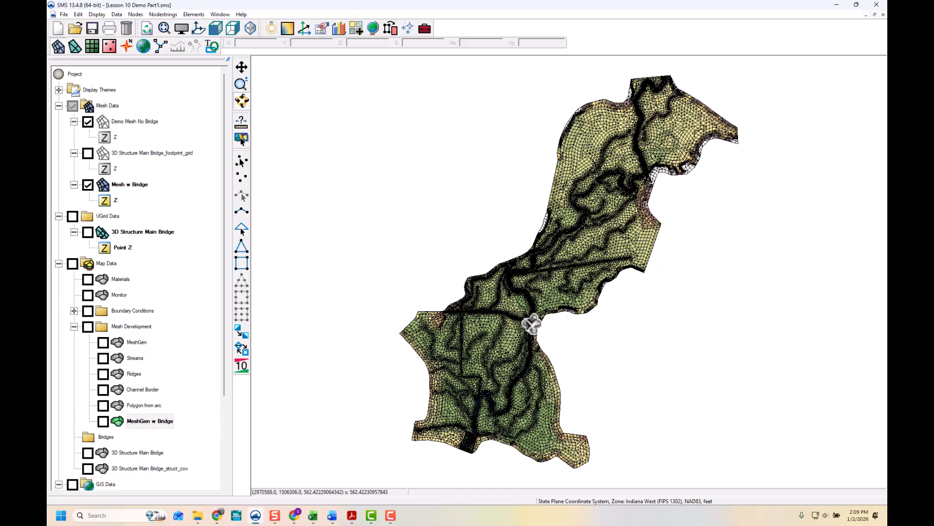
scroll(528, 327, "up", 5)
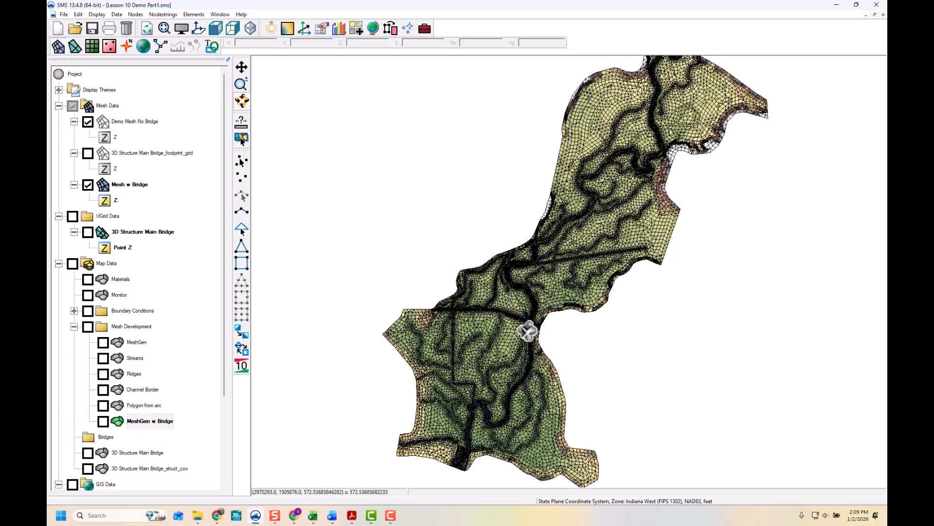
scroll(528, 324, "up", 4)
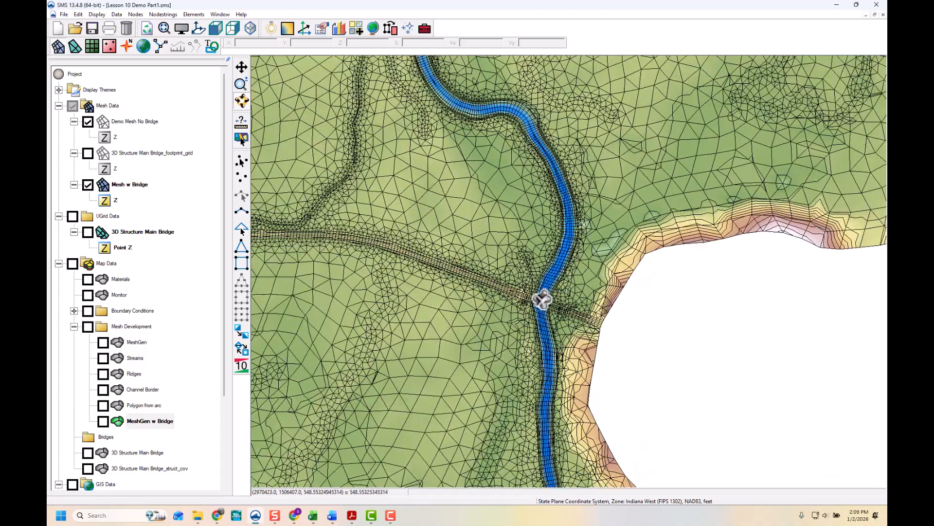
scroll(553, 313, "up", 3)
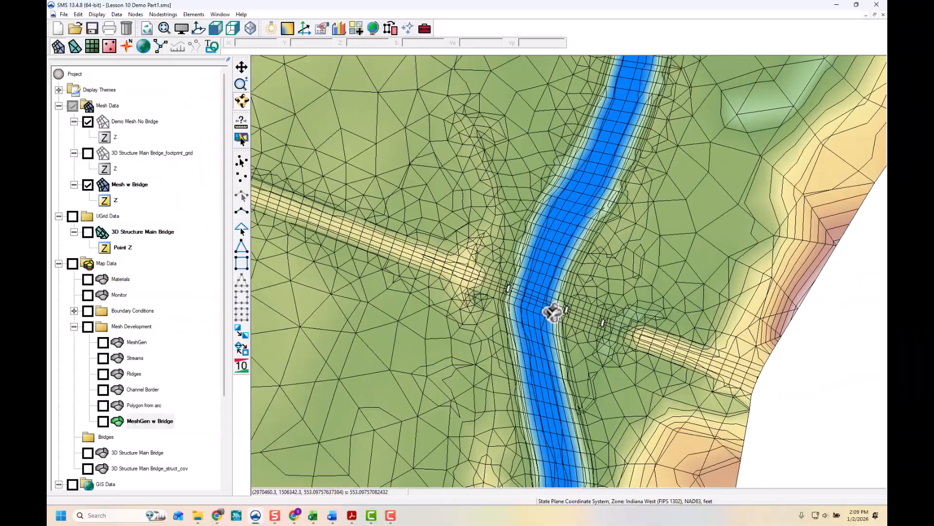
scroll(553, 312, "up", 3)
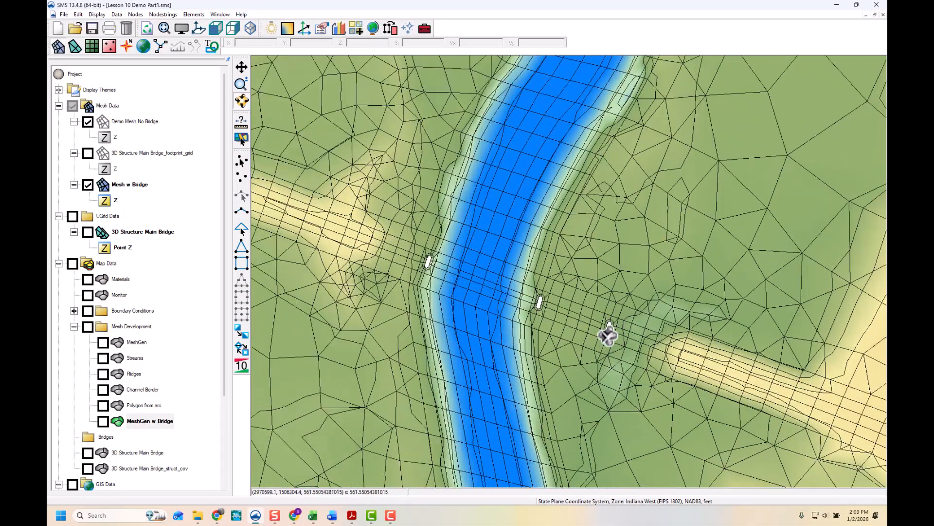
left_click(608, 328)
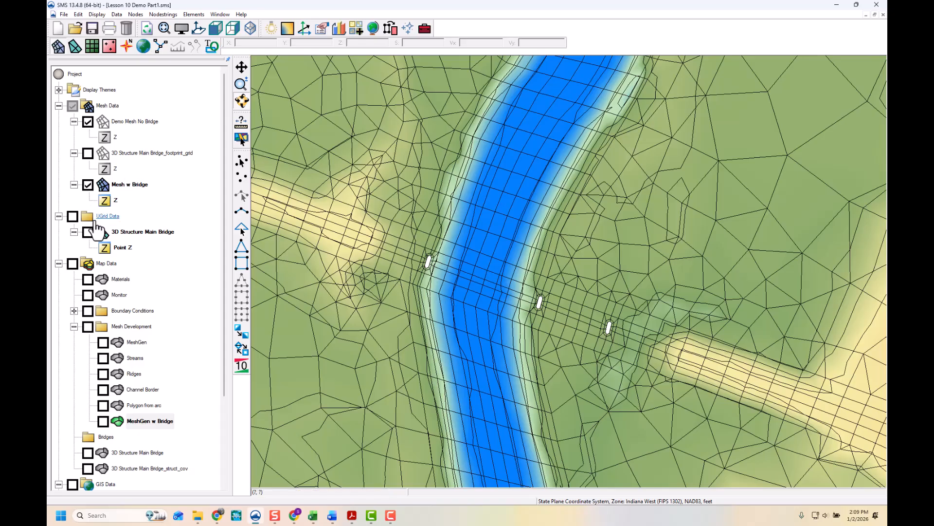
- Display the 3D Structure Main Bridge UGrid over the new mesh at the river crossing
left_click(87, 232)
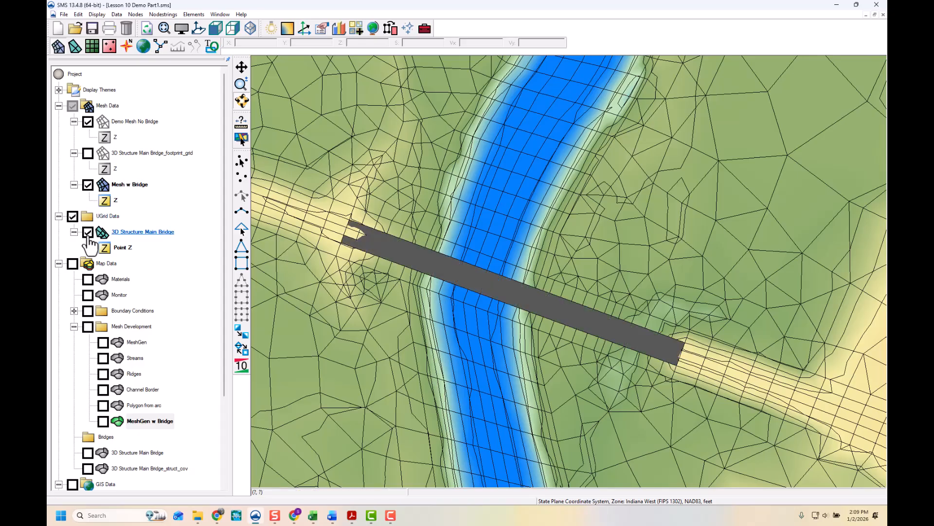
left_click_drag(488, 405, 503, 130)
left_click_drag(501, 414, 567, 329)
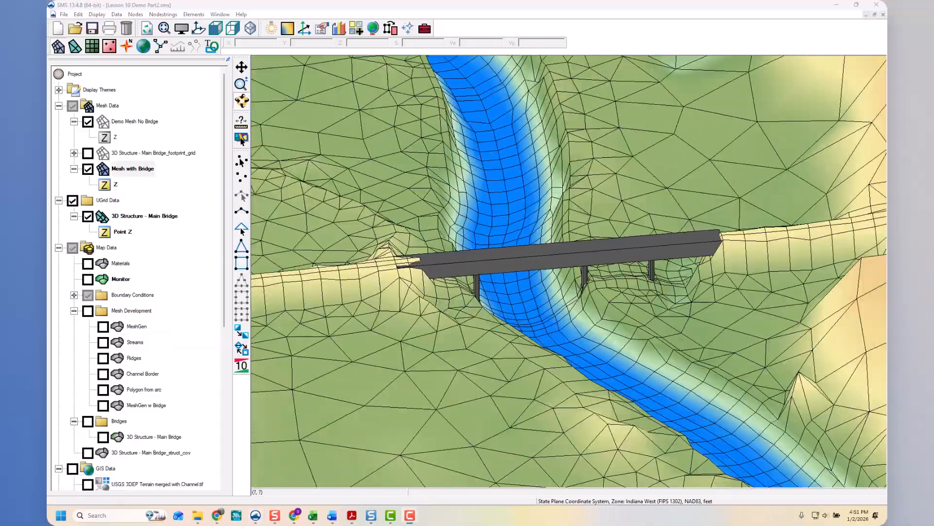